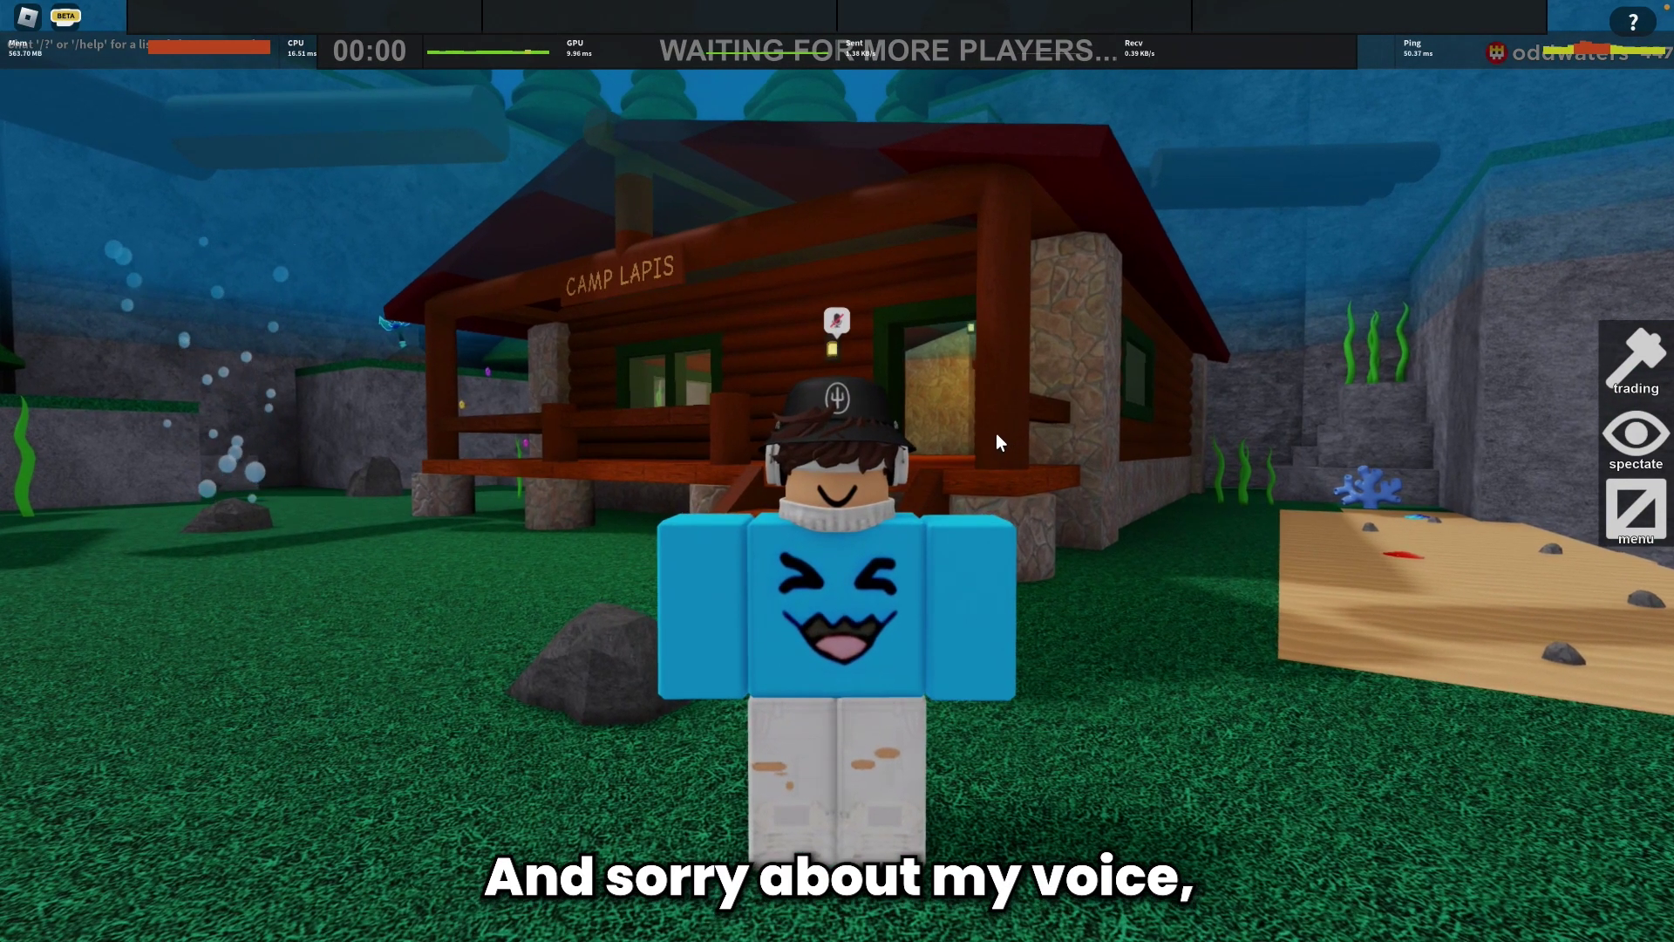
pyautogui.scroll(3, 995, 432)
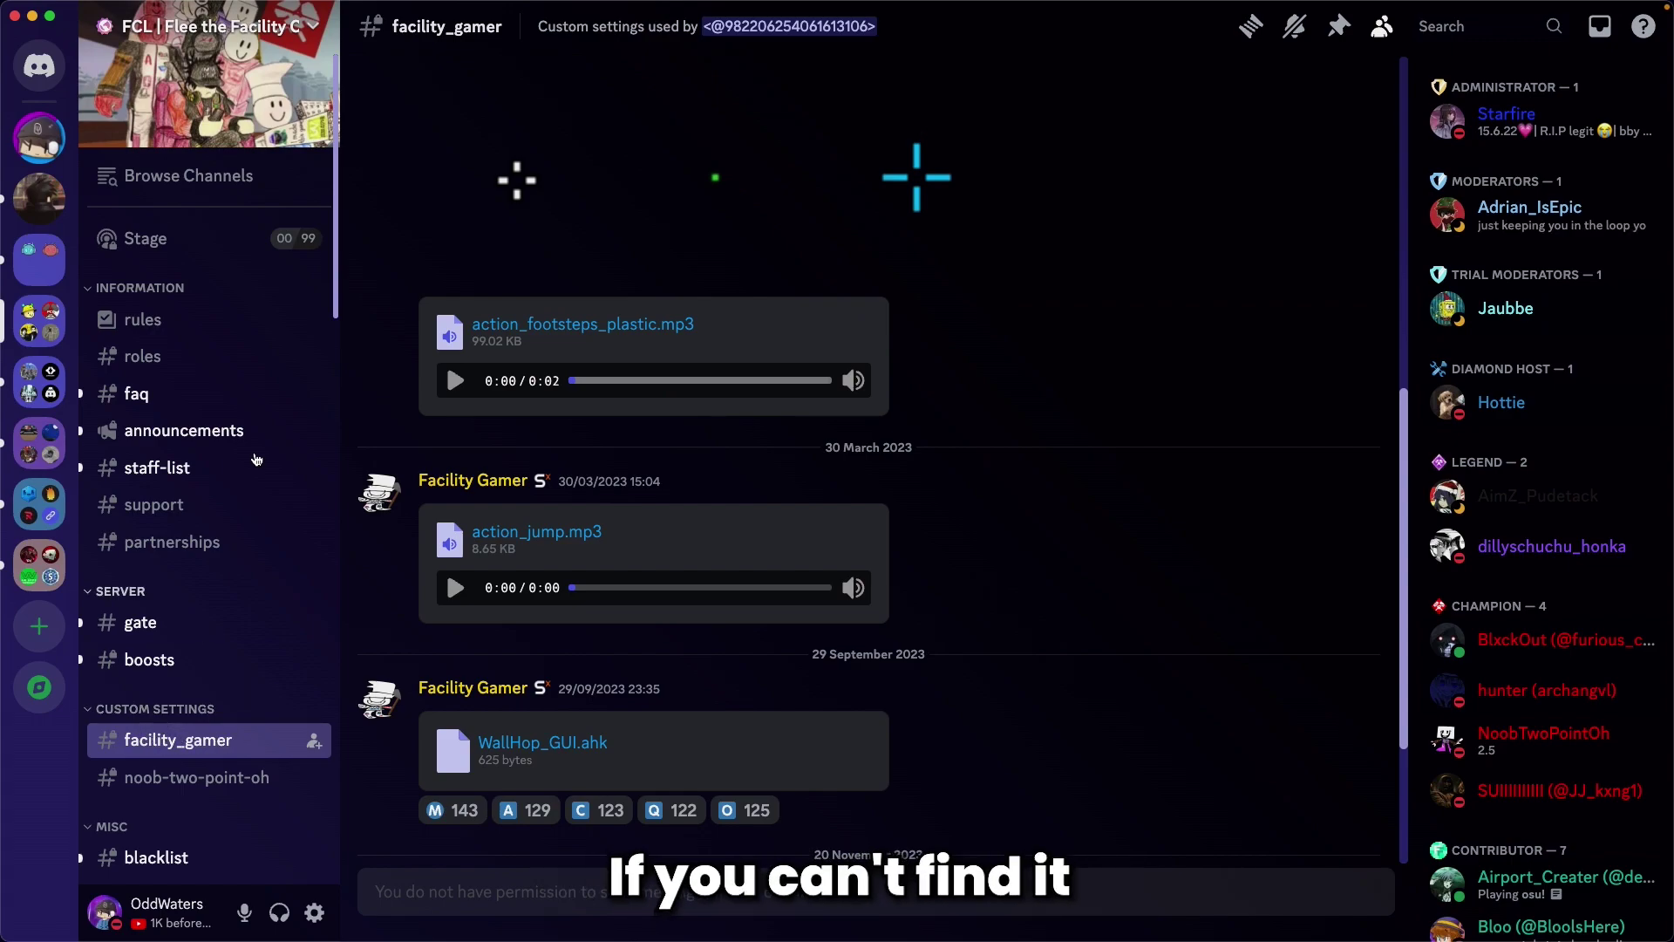
# Step: In Discord, add the facility_gamer channel to the FCL server's channel list and open its custom sound files
pyautogui.click(232, 179)
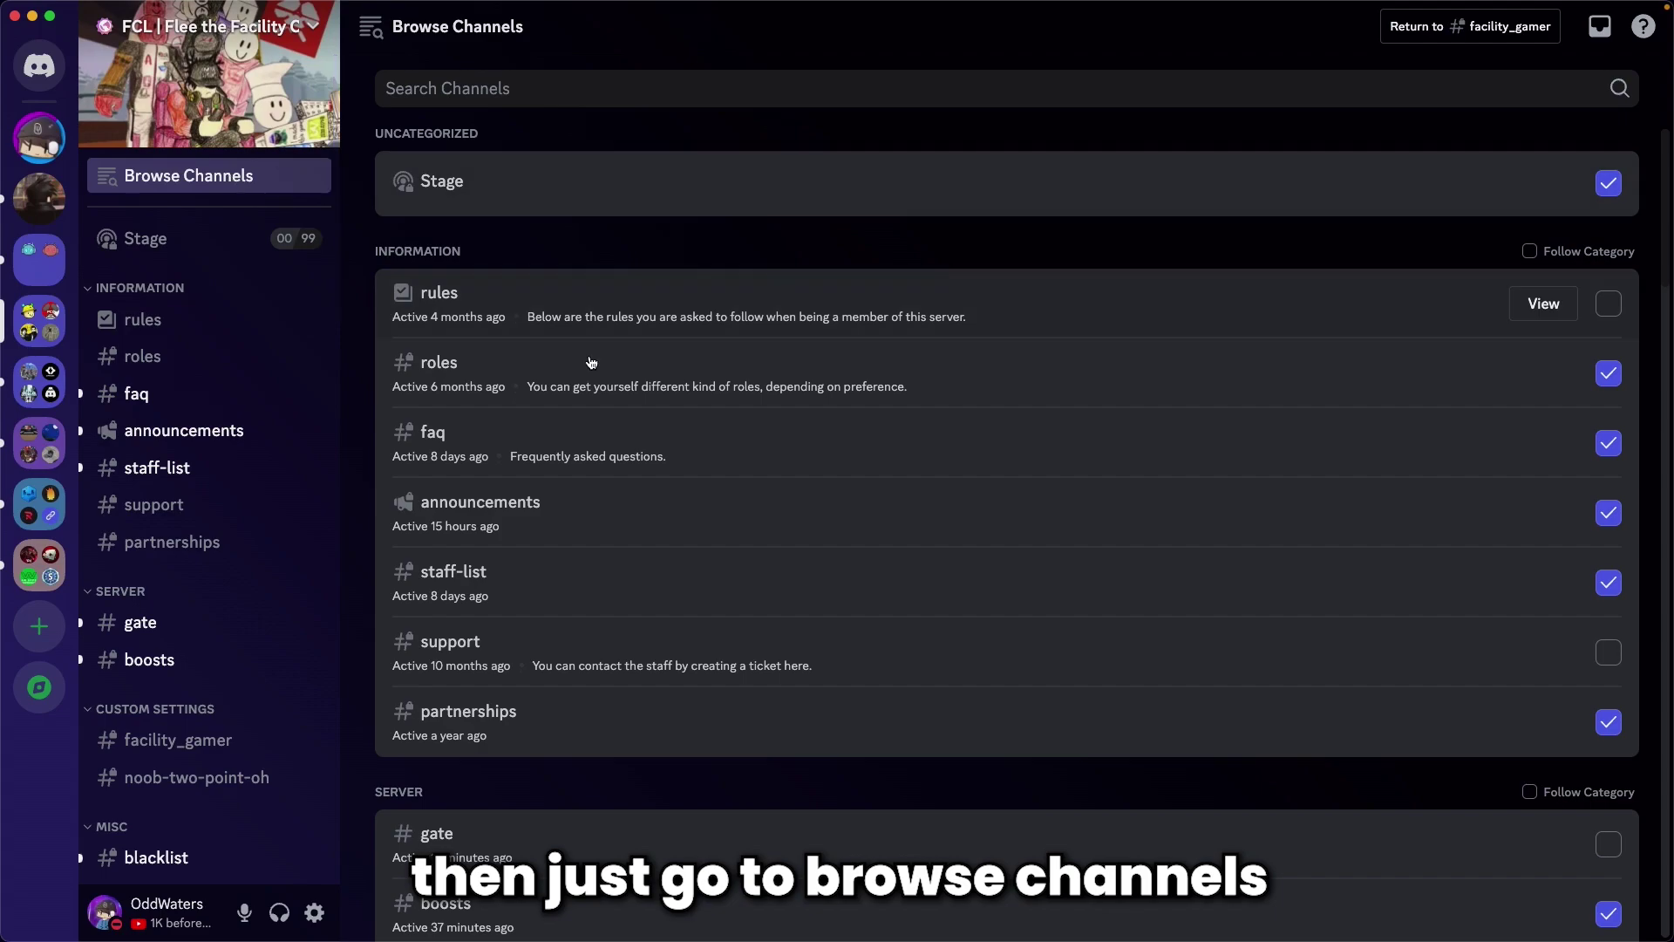
pyautogui.scroll(-5, 643, 489)
pyautogui.click(1609, 553)
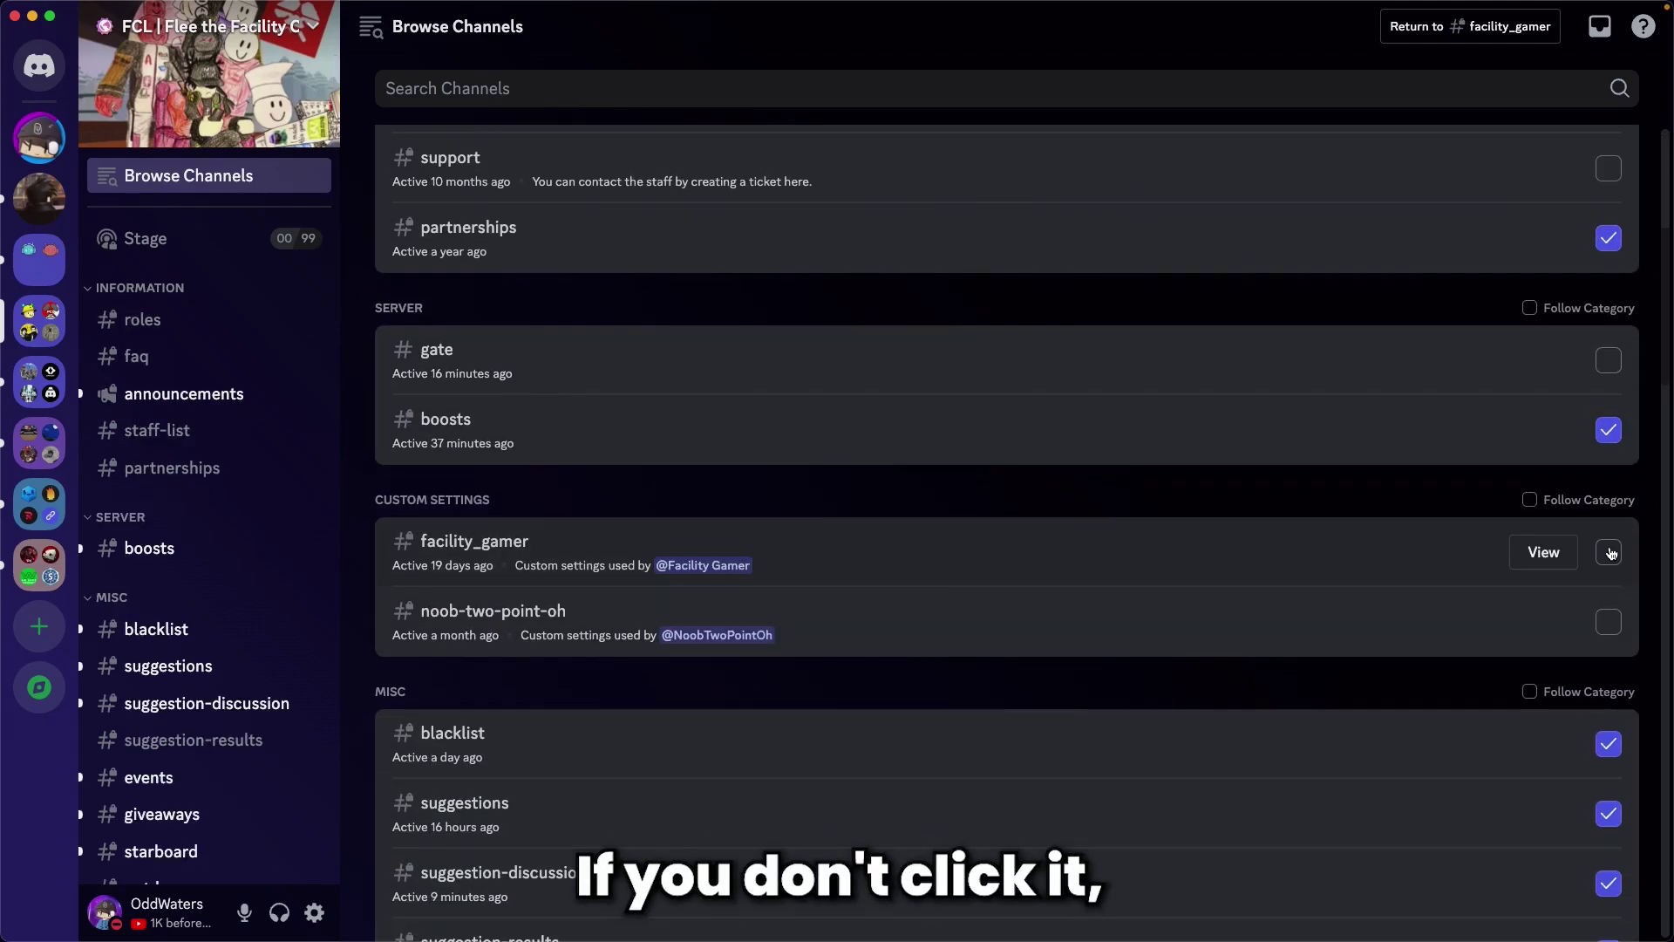
pyautogui.click(1608, 553)
pyautogui.click(553, 551)
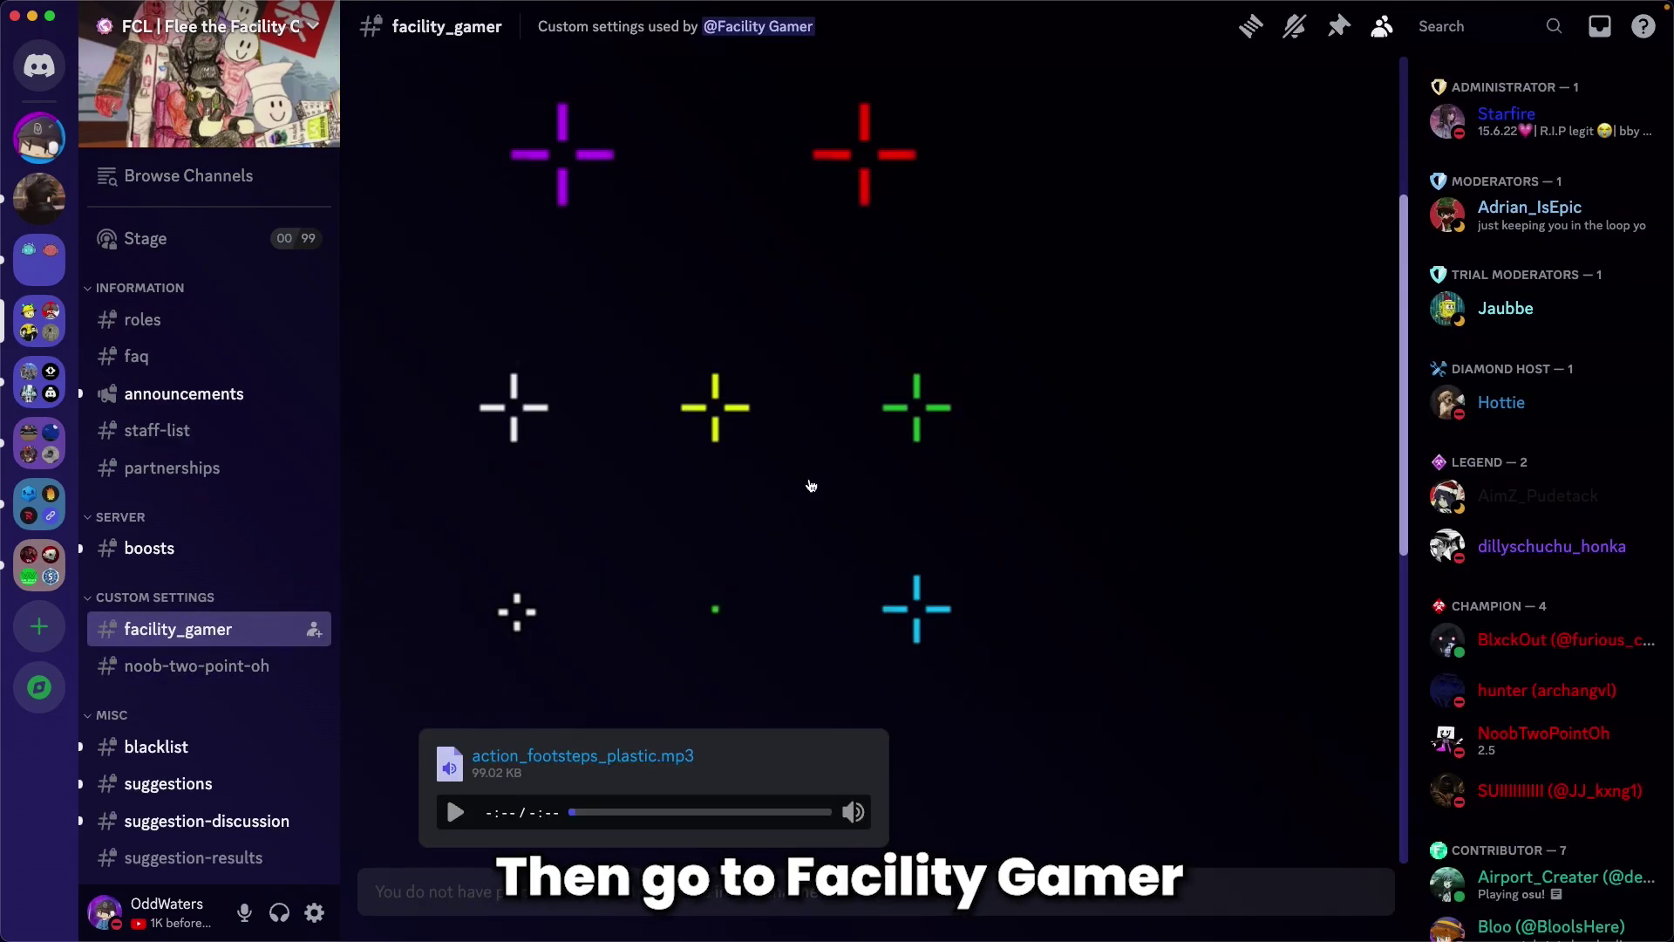
pyautogui.scroll(-10, 779, 695)
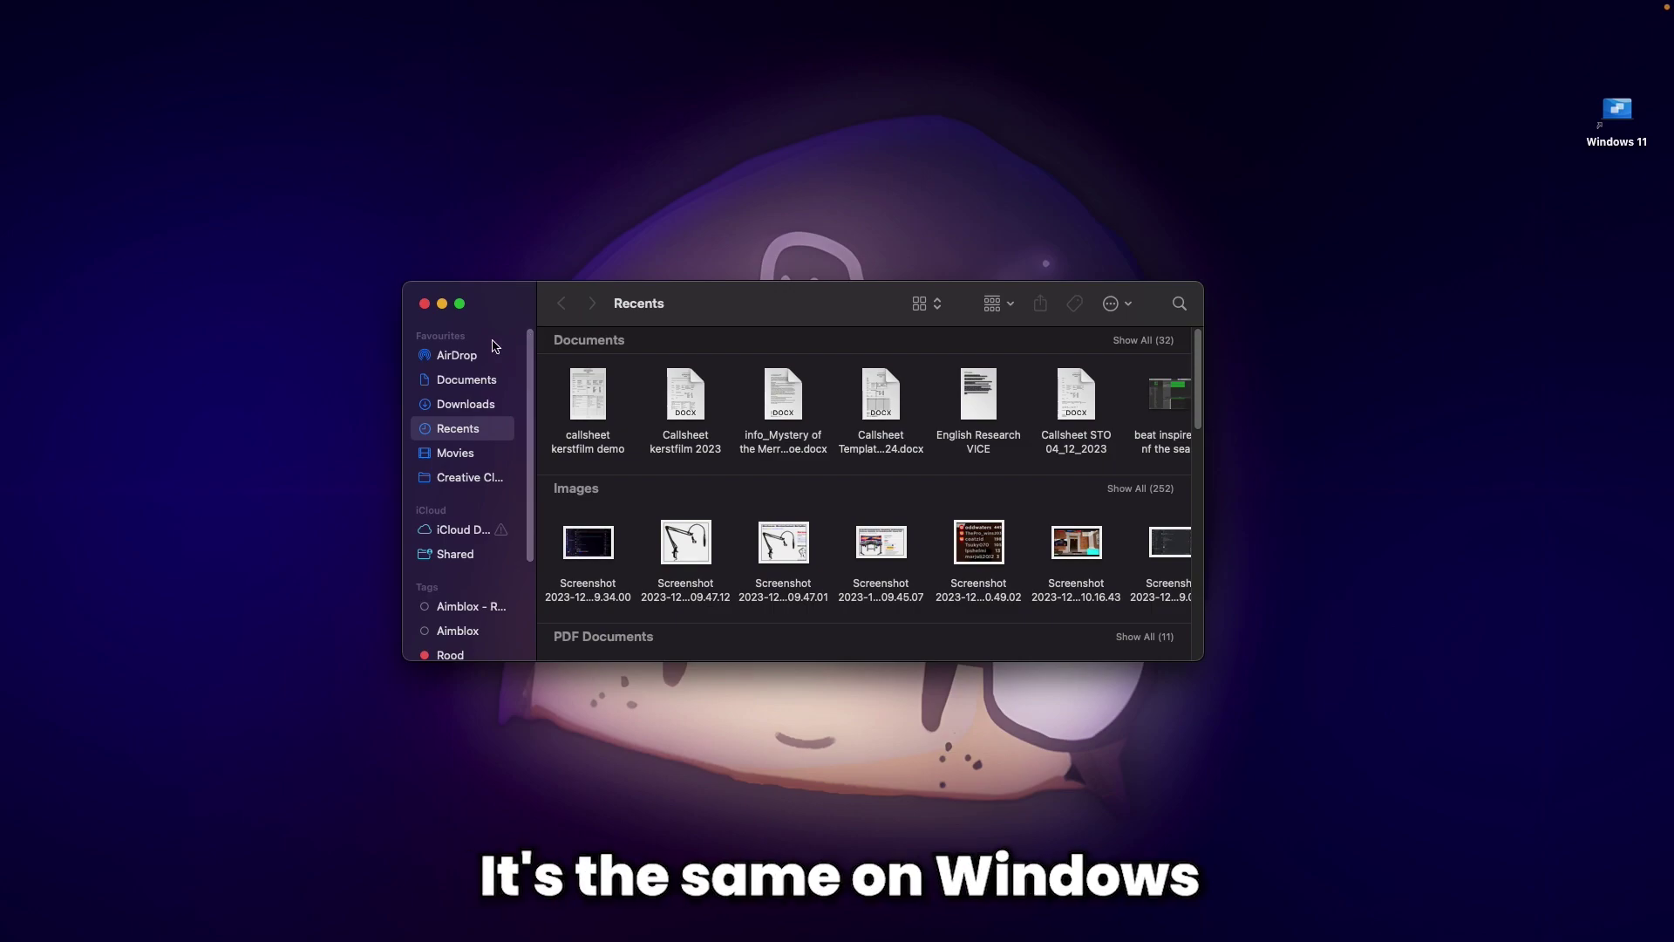
# Step: Open a second Finder window and arrange both windows one above the other without overlap
pyautogui.moveTo(489, 303); pyautogui.dragTo(515, 502)
pyautogui.press('super+n')
pyautogui.moveTo(482, 264); pyautogui.dragTo(457, 234)
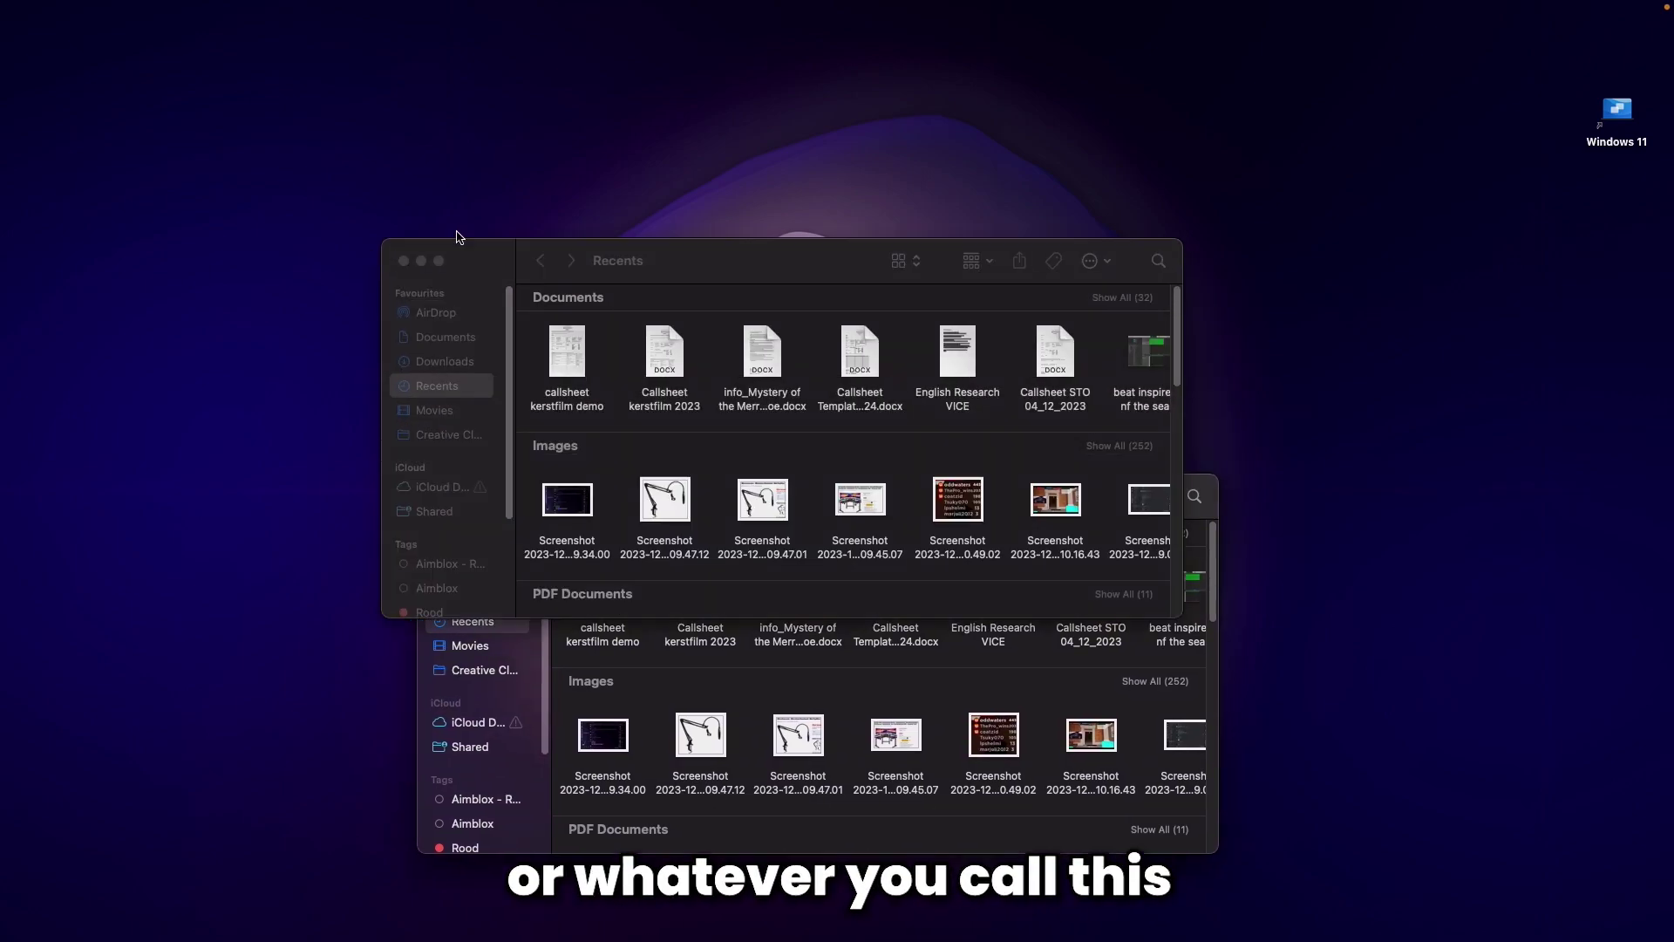
pyautogui.moveTo(457, 234); pyautogui.dragTo(388, 78)
pyautogui.moveTo(526, 486)
pyautogui.mouseDown()
pyautogui.moveTo(584, 469)
pyautogui.moveTo(537, 460)
pyautogui.mouseUp()
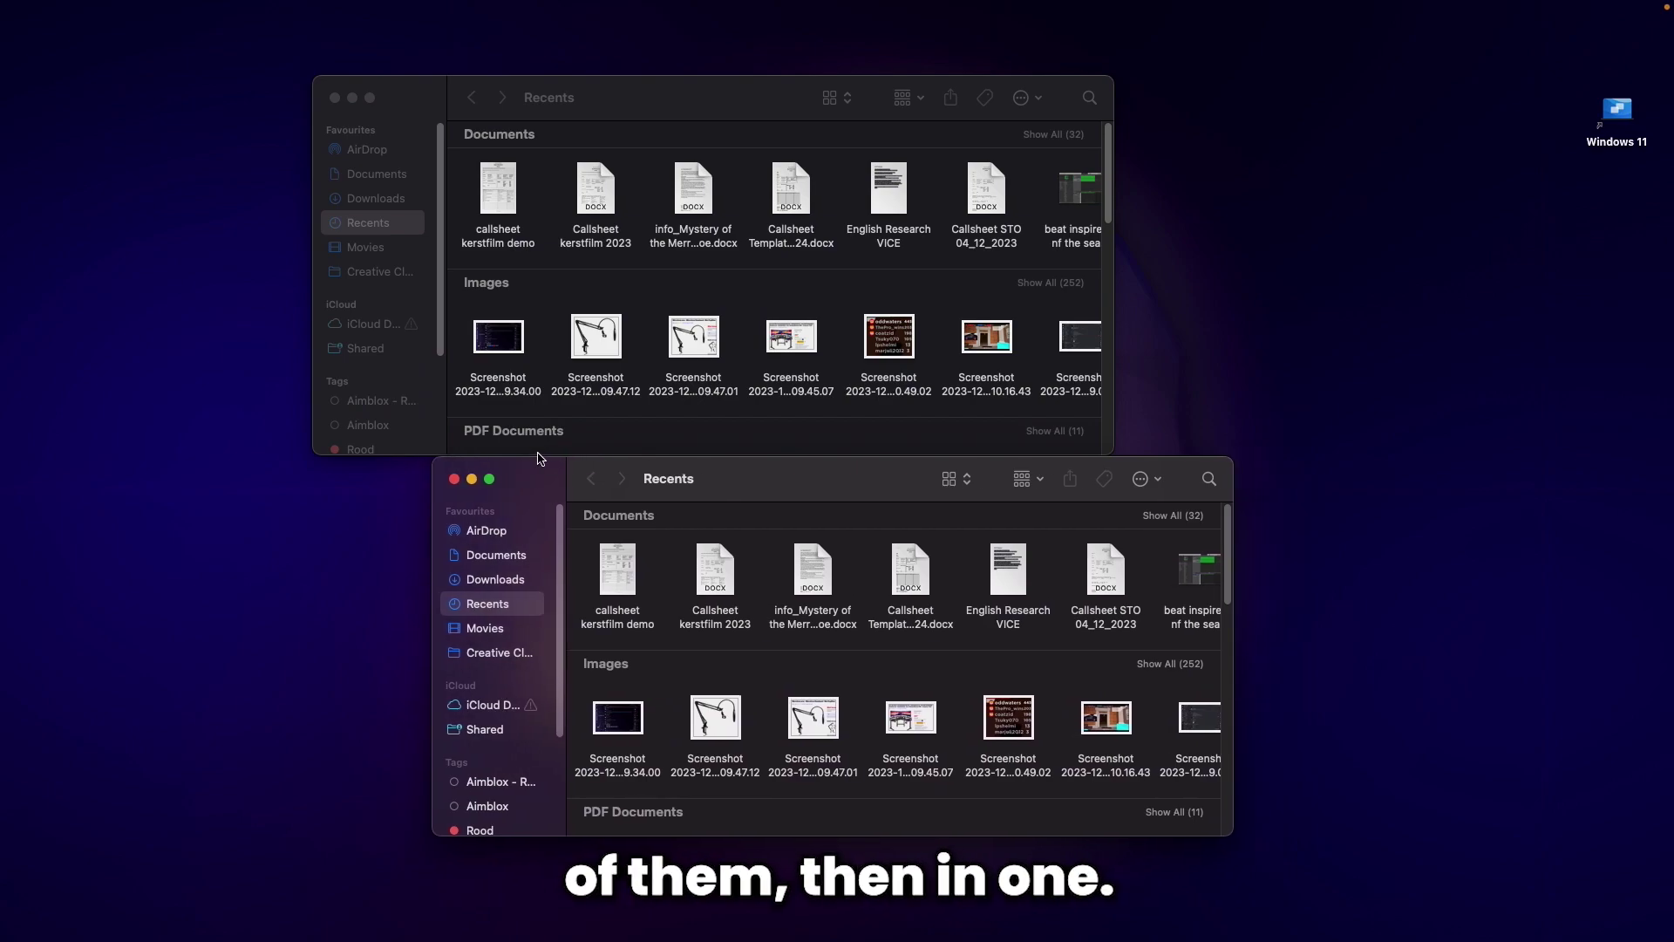
# Step: Search this Mac for "roblox" and show the package contents of the Roblox application
pyautogui.click(394, 200)
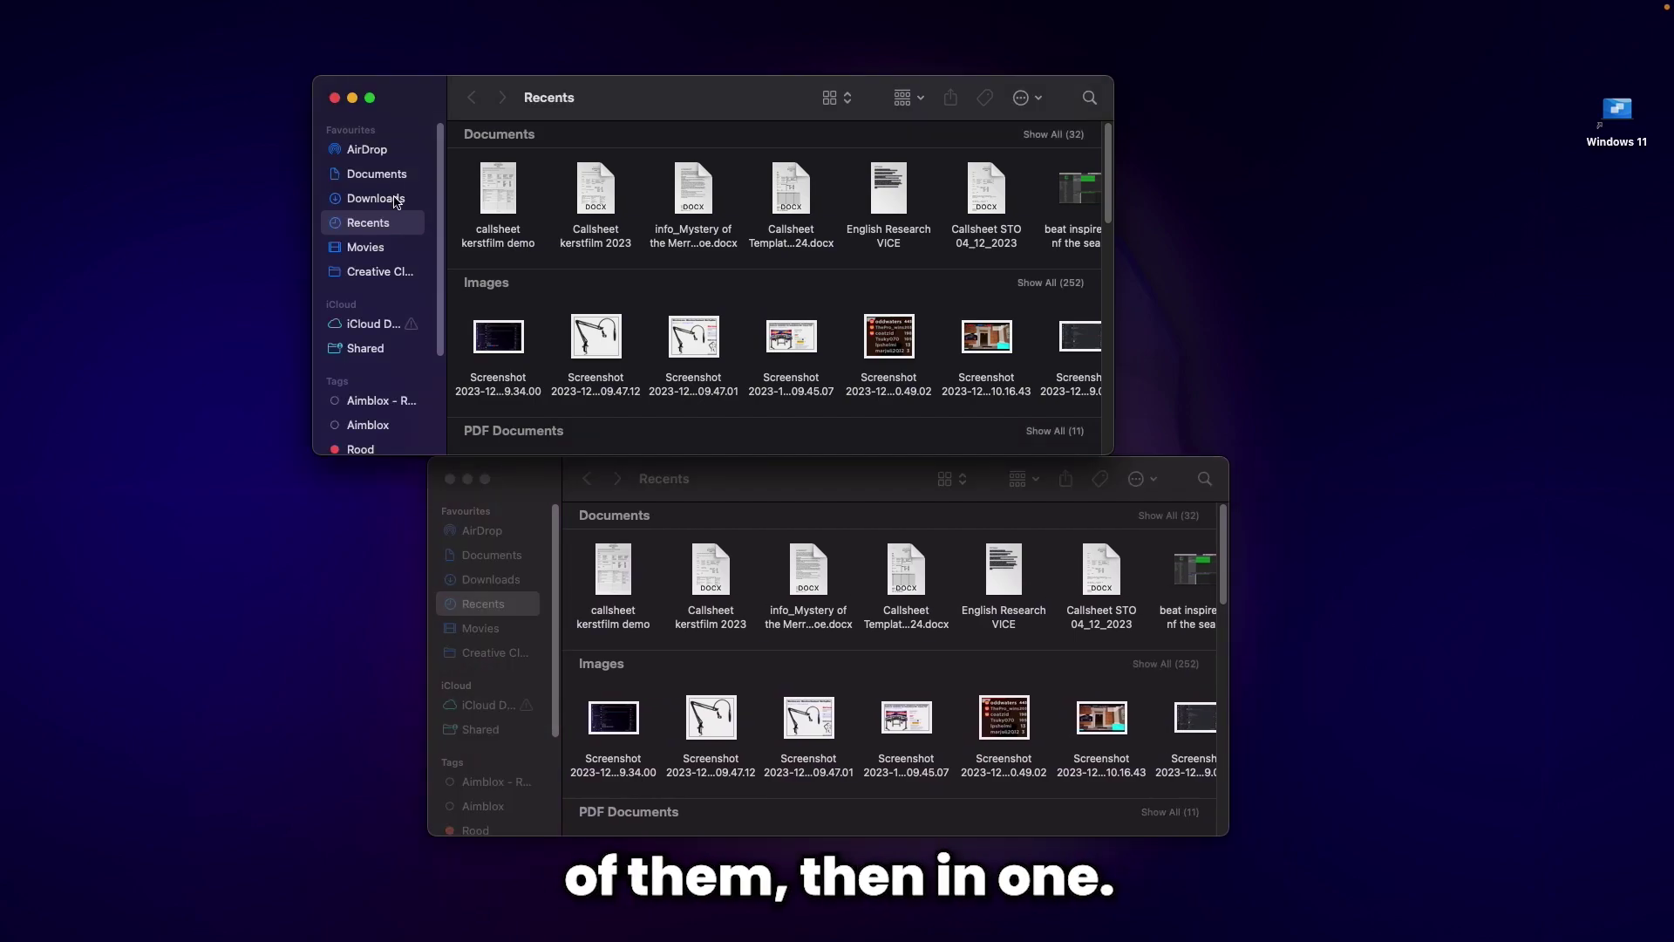
pyautogui.click(1089, 97)
pyautogui.write('roblox')
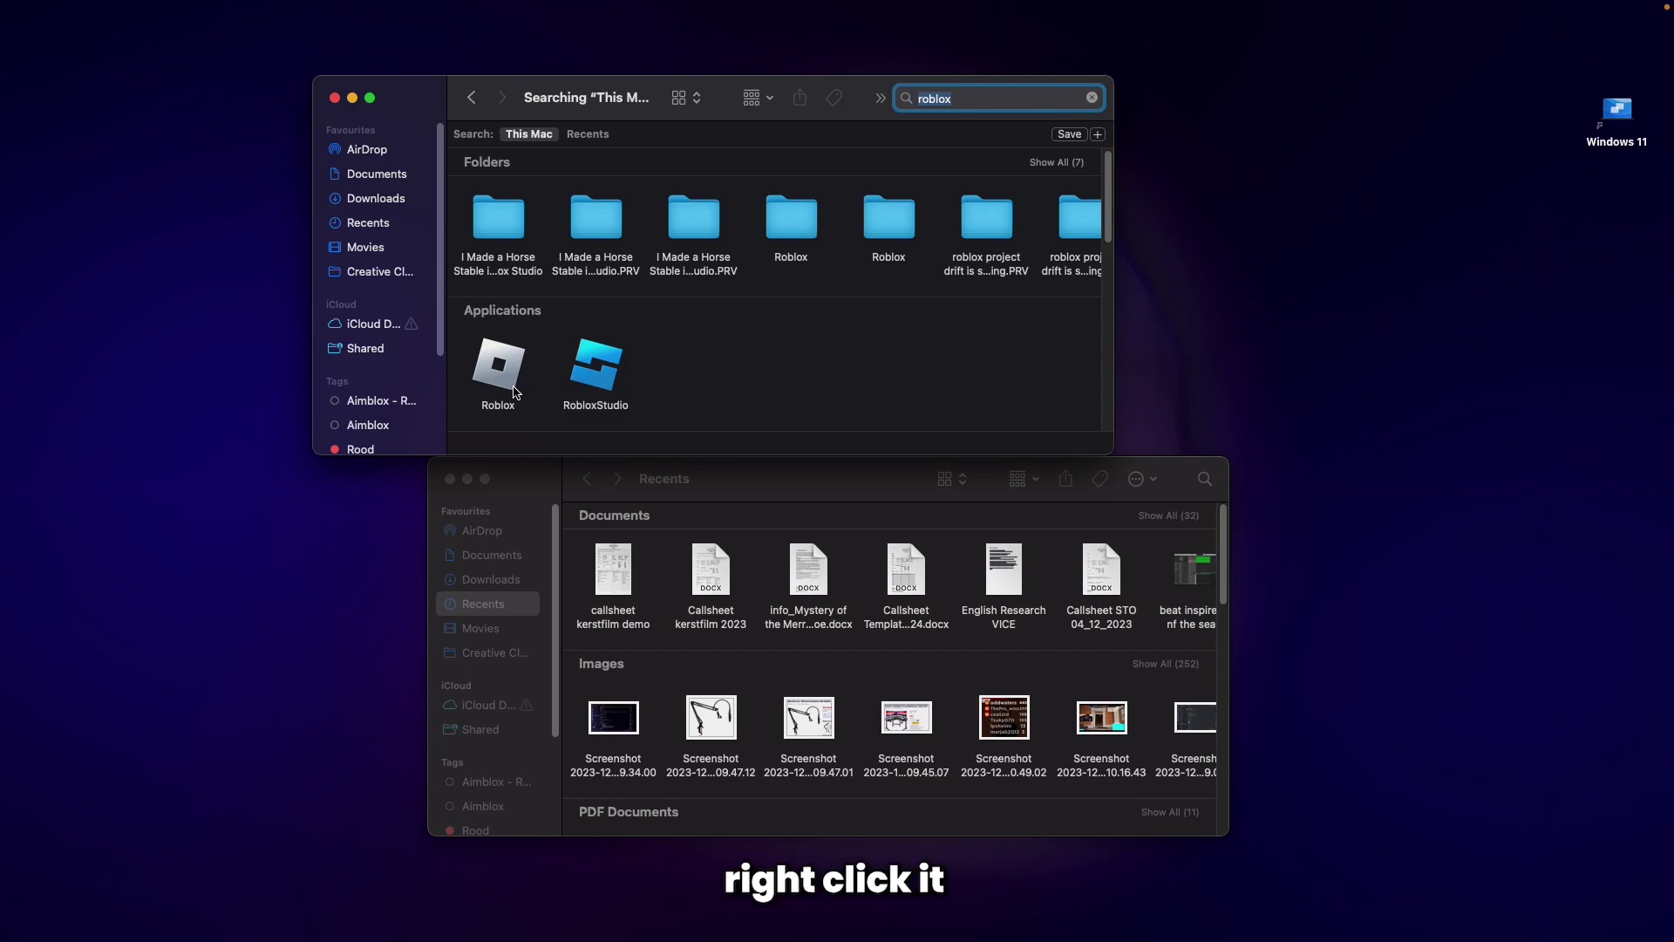
pyautogui.rightClick(506, 374)
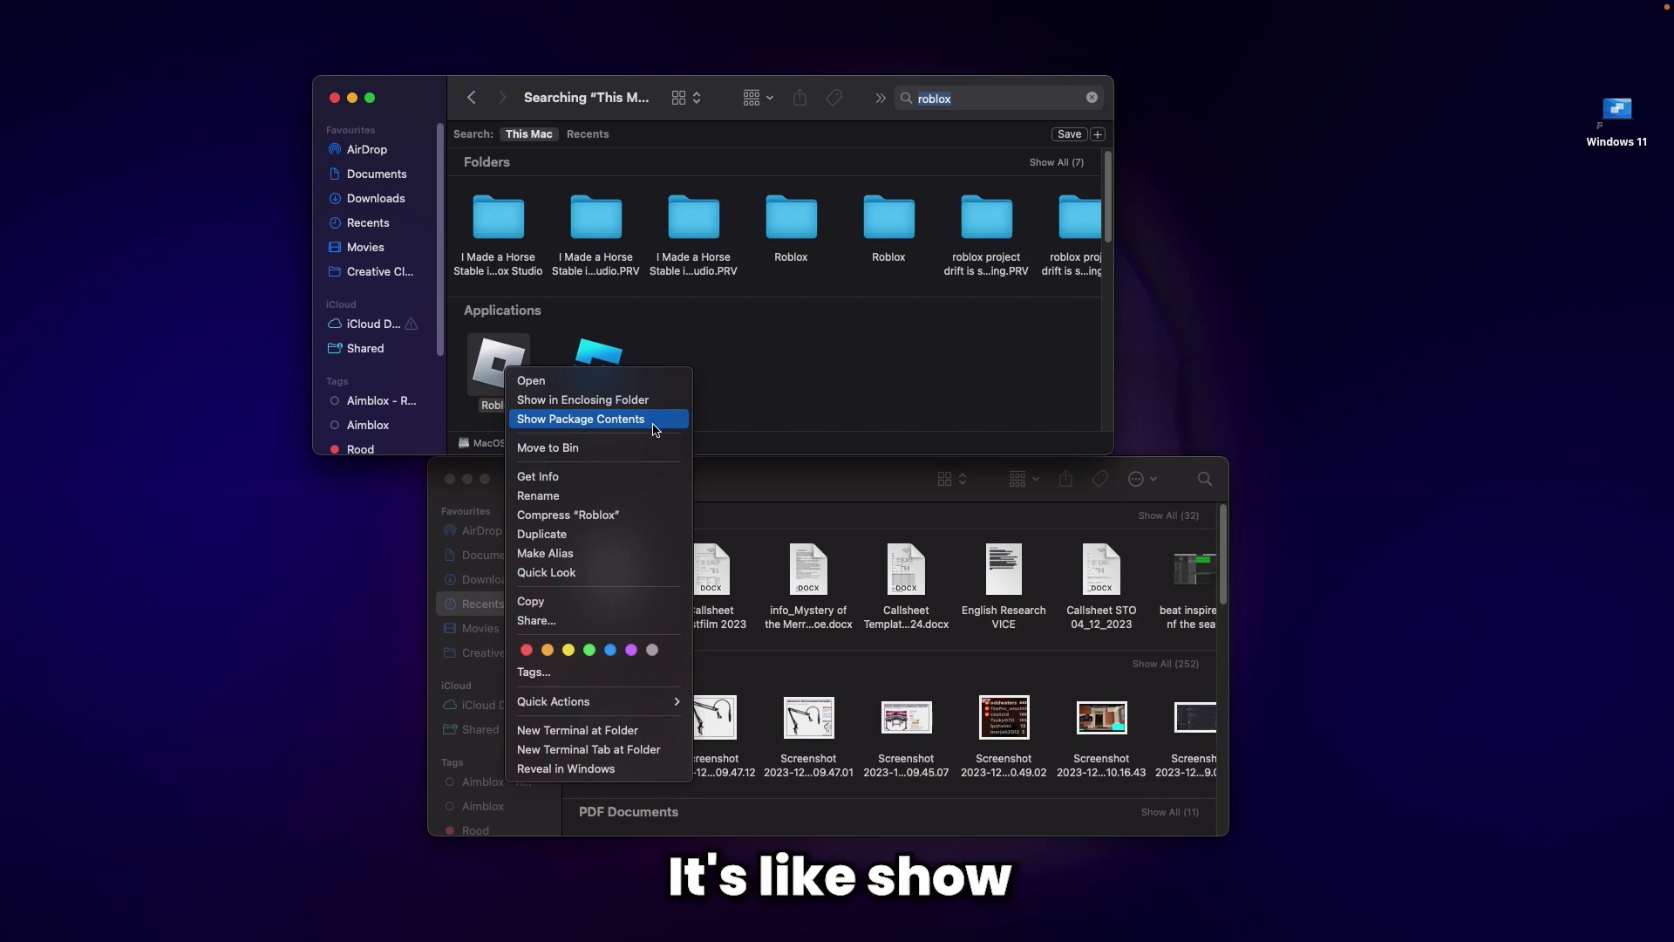
pyautogui.click(655, 427)
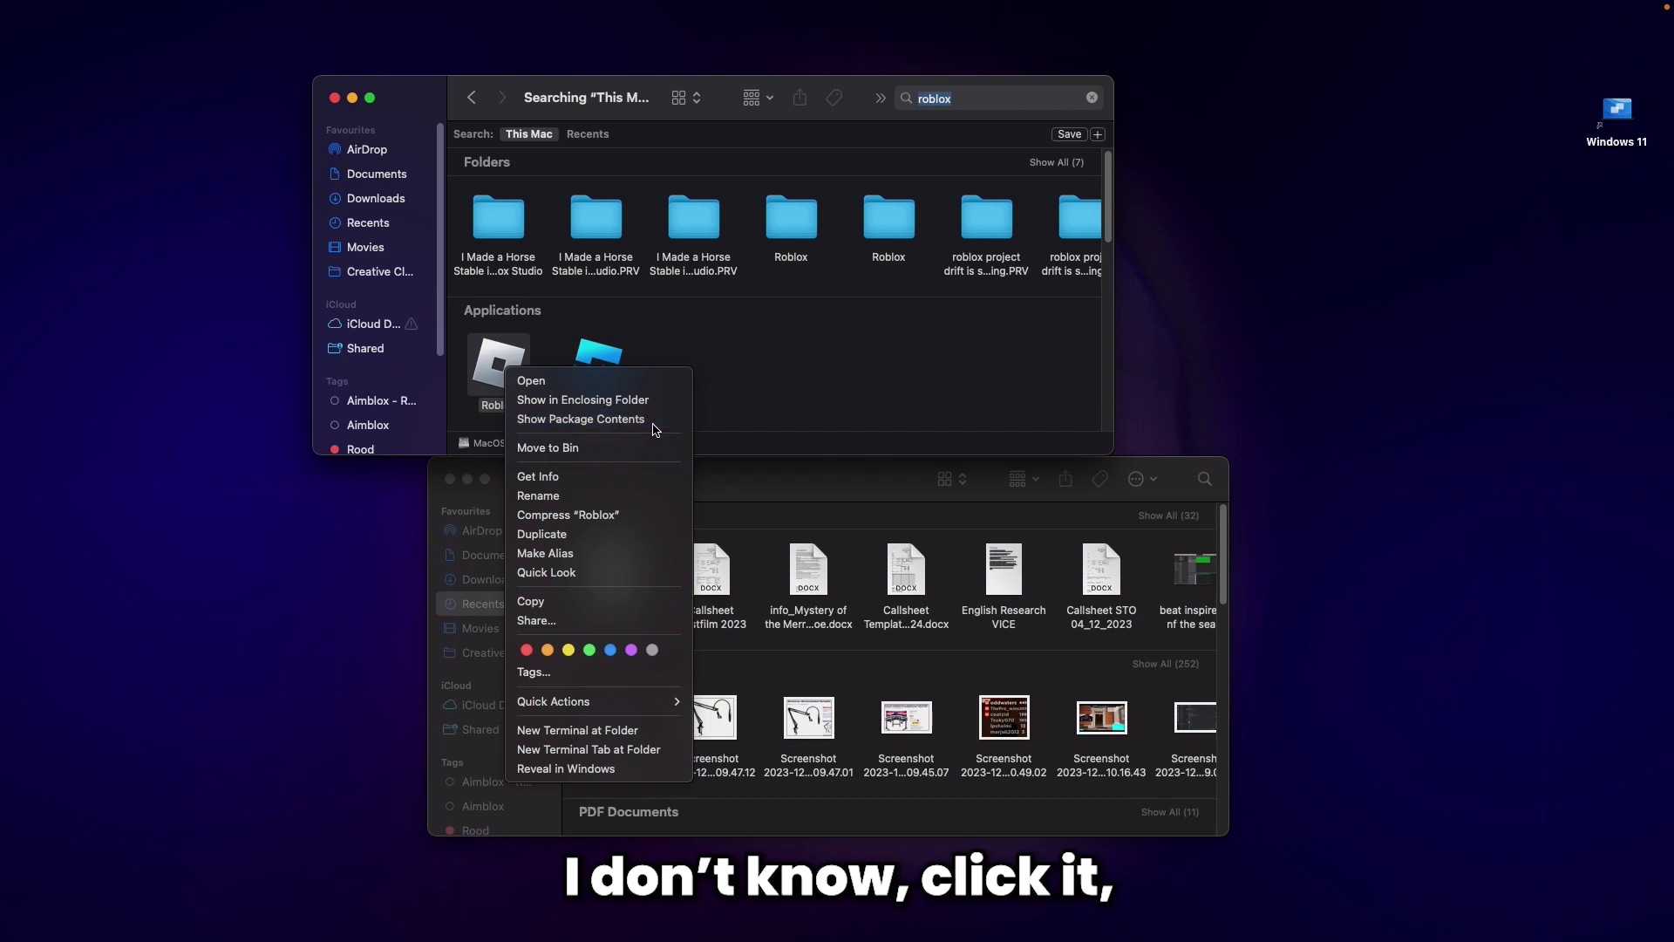
# Step: Open the sounds folder inside the Roblox package under Contents, Resources, content
pyautogui.doubleClick(485, 157)
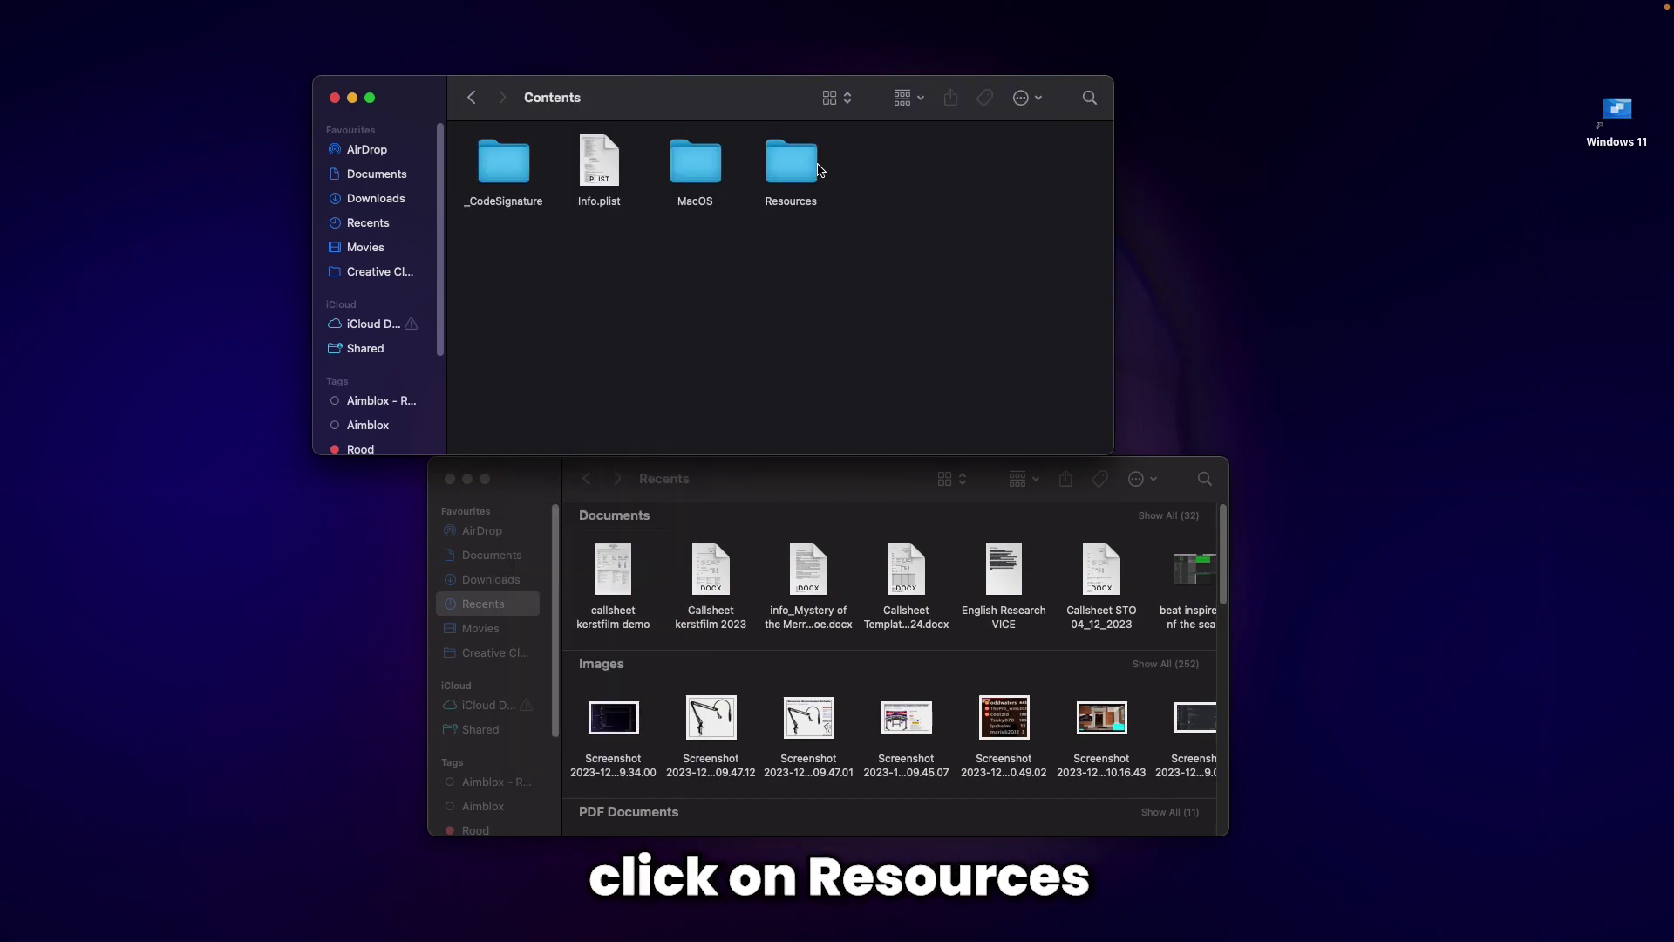
pyautogui.doubleClick(817, 168)
pyautogui.doubleClick(505, 253)
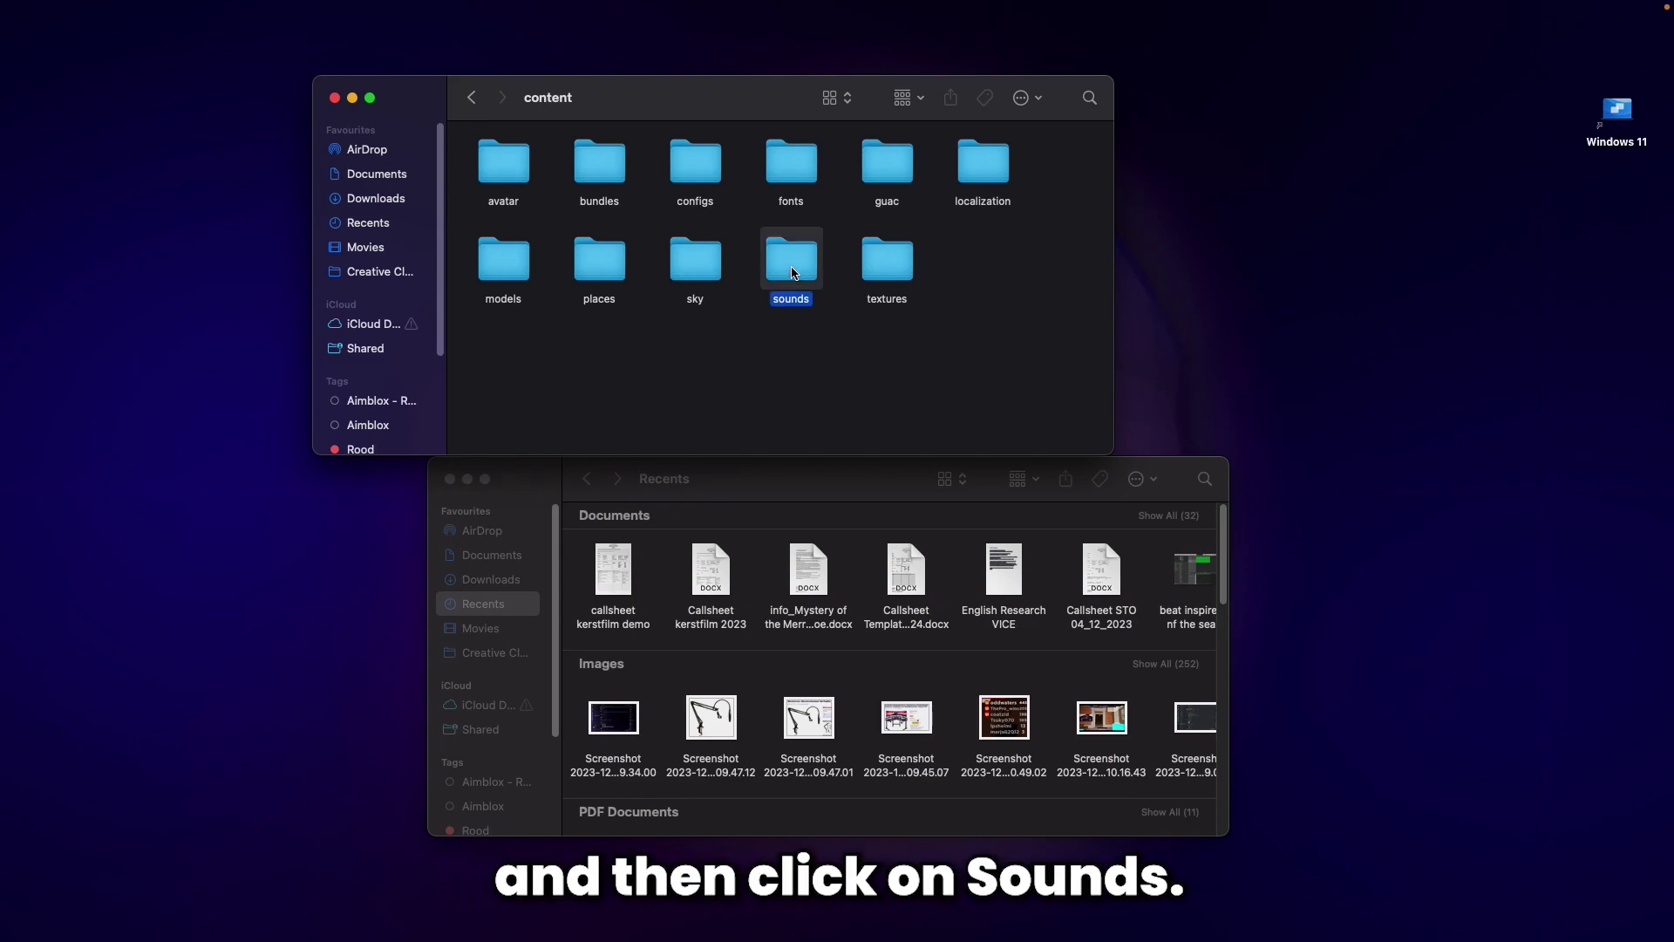
pyautogui.doubleClick(794, 273)
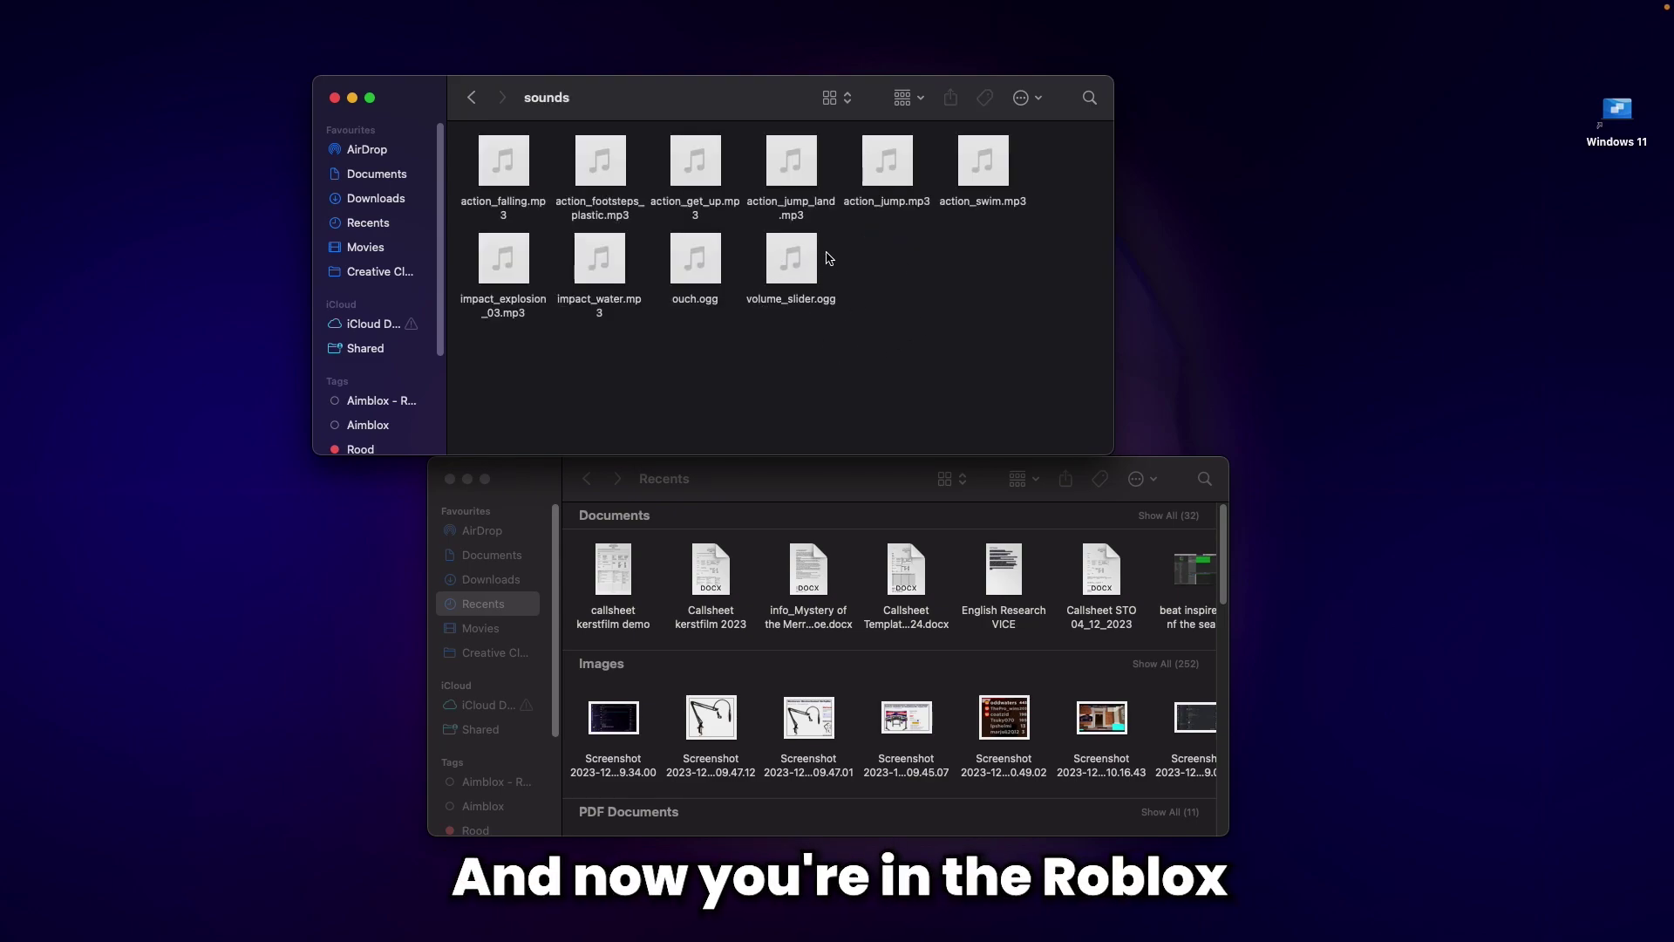
# Step: In the second Finder window's Downloads folder, rename the two new sound files as action_footsteps_plastic.mp3 and action_jump.mp3
pyautogui.moveTo(804, 260)
pyautogui.click(569, 477)
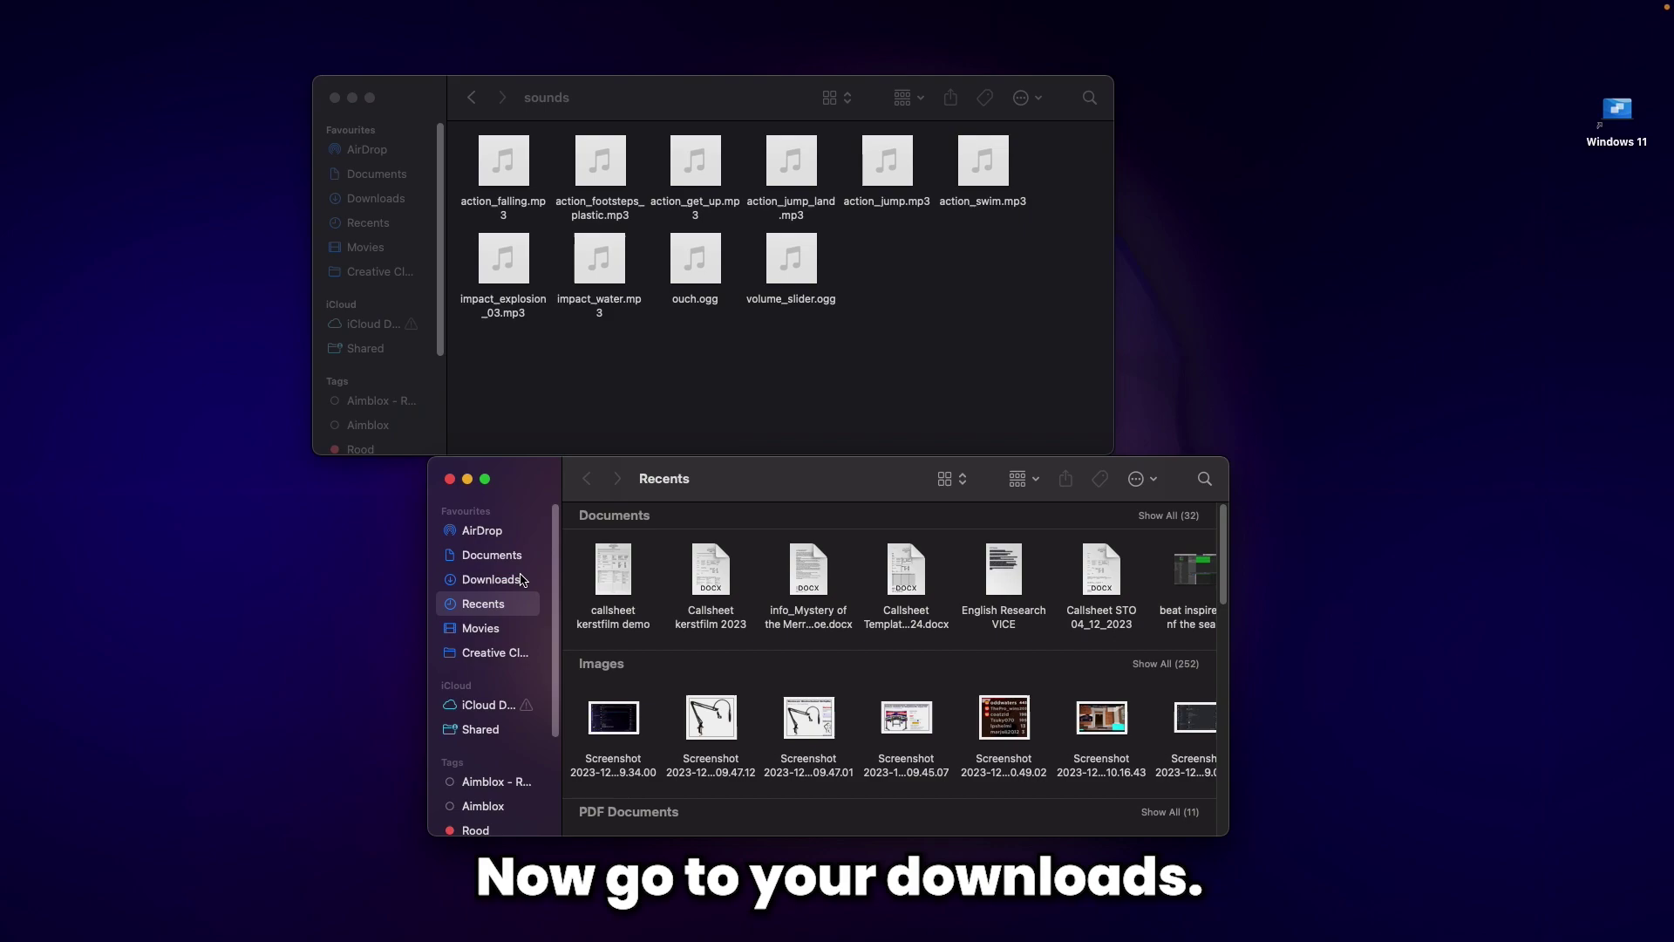
pyautogui.click(524, 580)
pyautogui.click(613, 571)
pyautogui.press('Return')
pyautogui.write('actio')
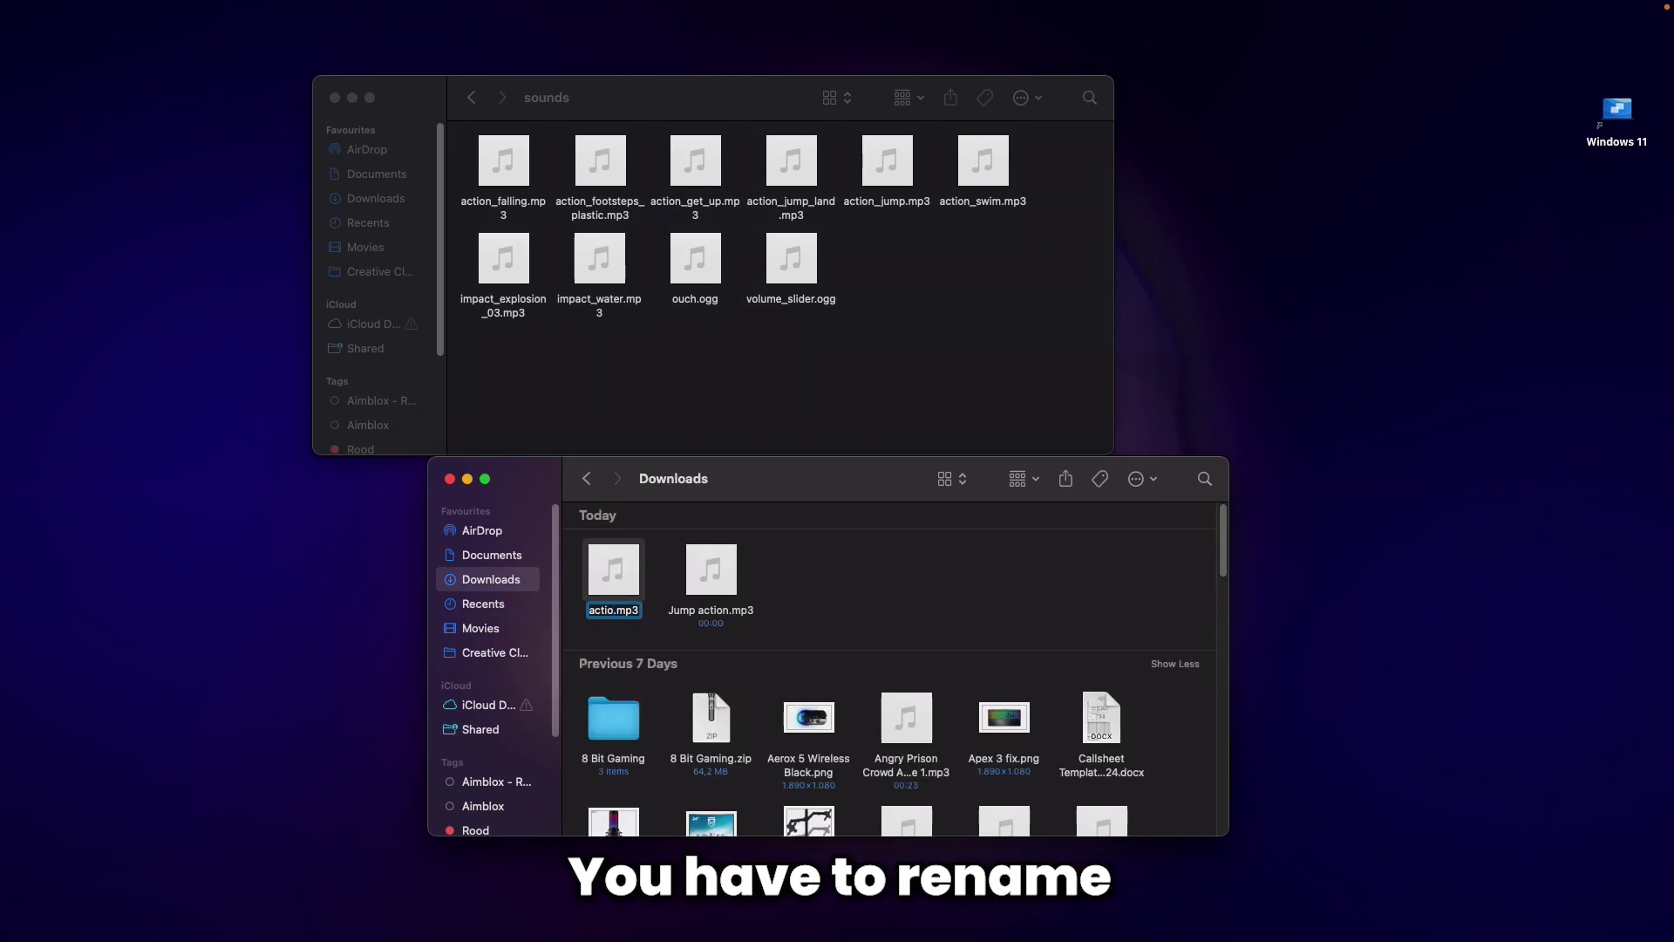
pyautogui.write('n_footsteps_plastic')
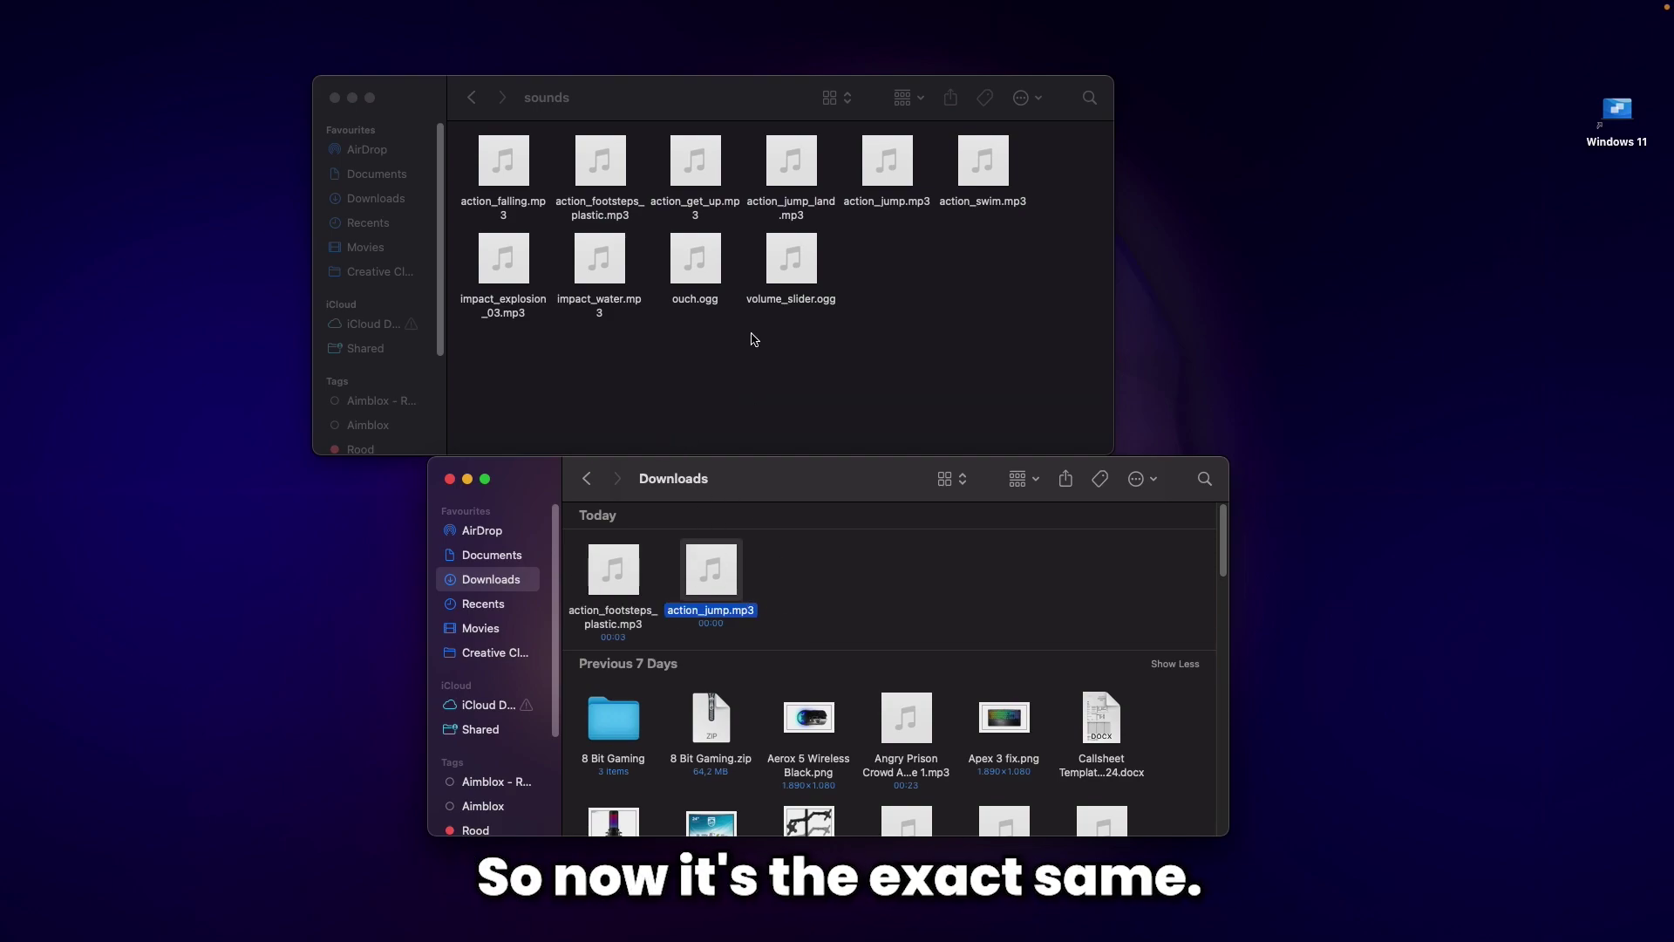
# Step: Move the original action_footsteps_plastic.mp3 and action_jump.mp3 from the Roblox sounds folder to the Bin
pyautogui.click(754, 339)
pyautogui.moveTo(620, 180)
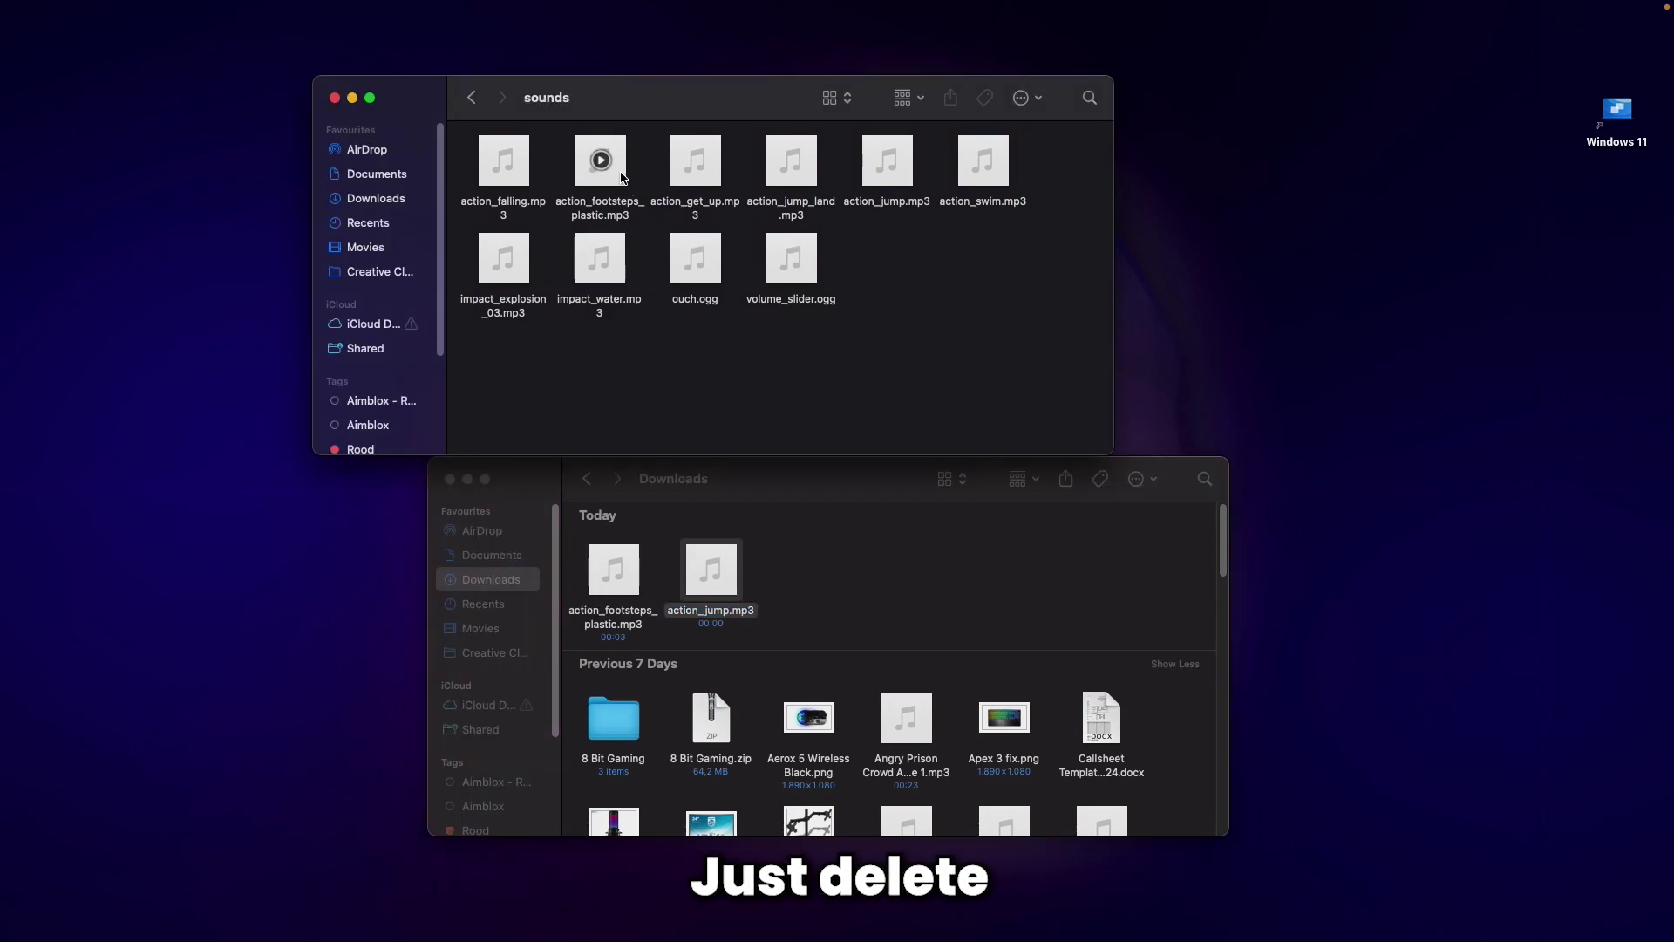
pyautogui.rightClick(620, 181)
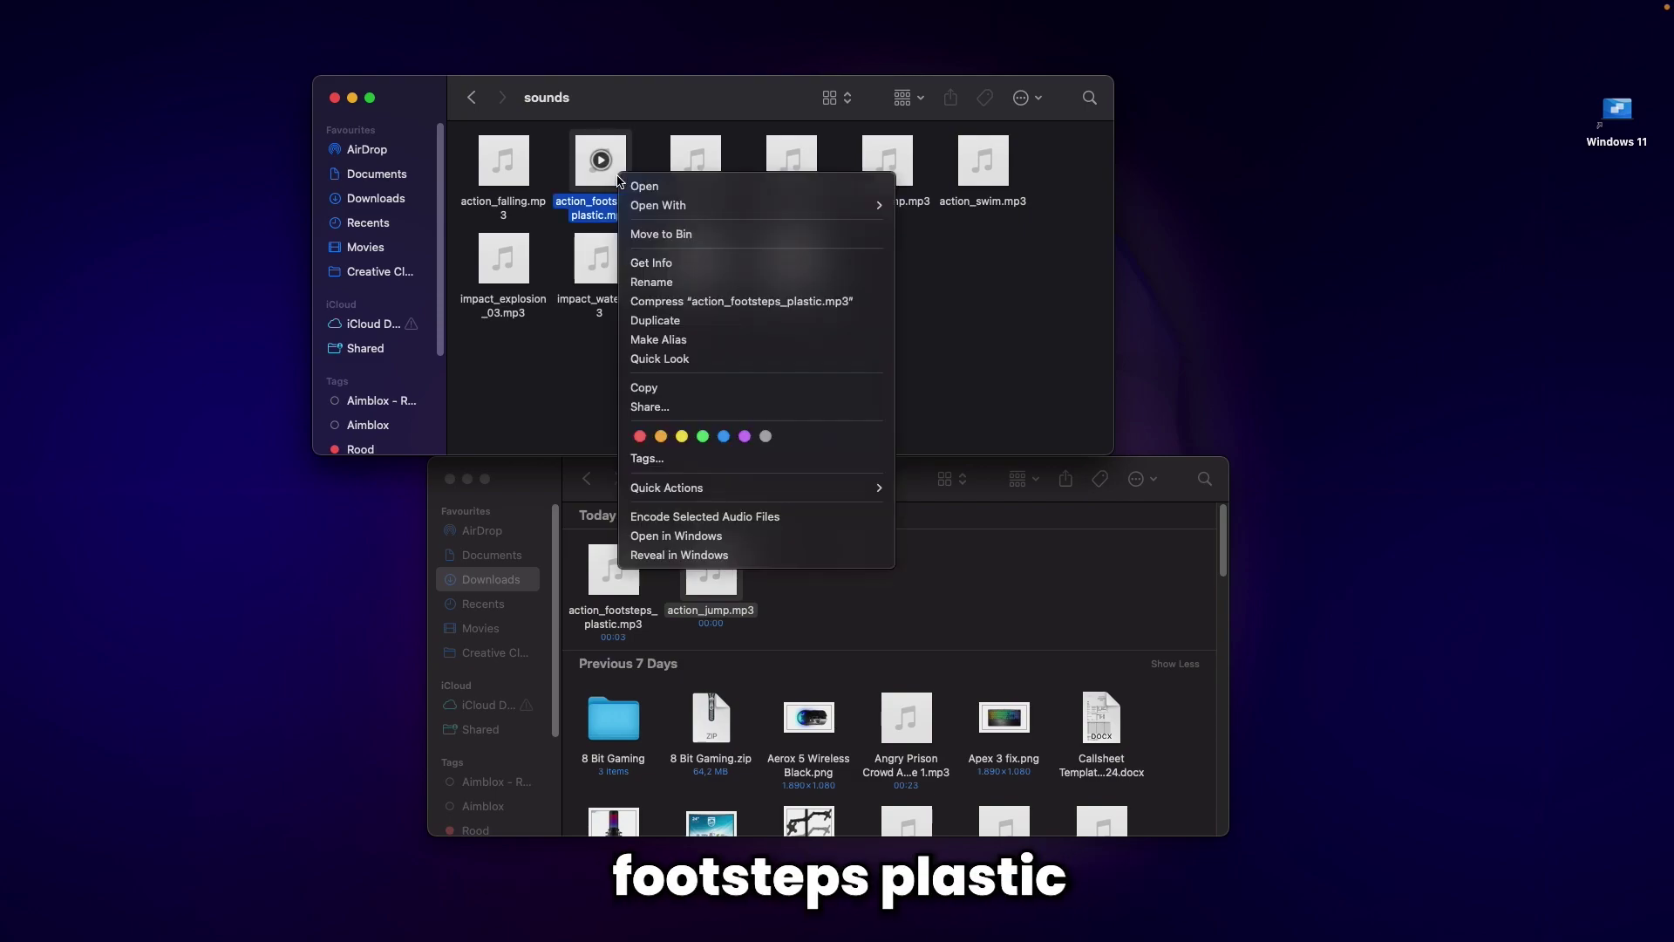
pyautogui.click(673, 235)
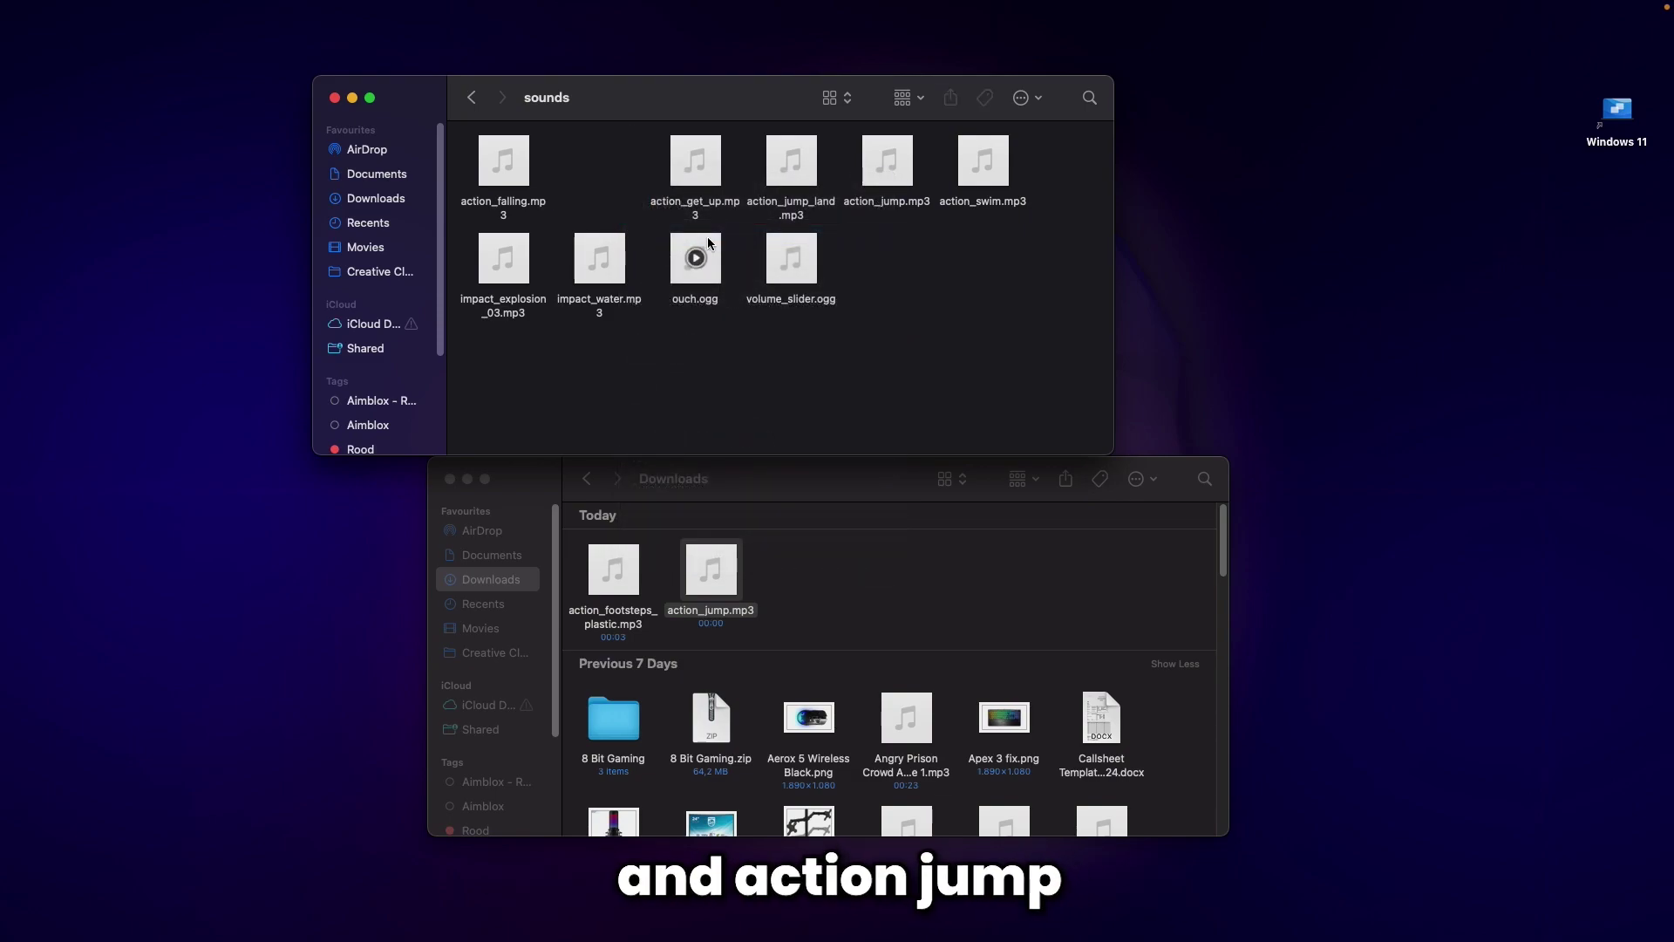
pyautogui.rightClick(903, 185)
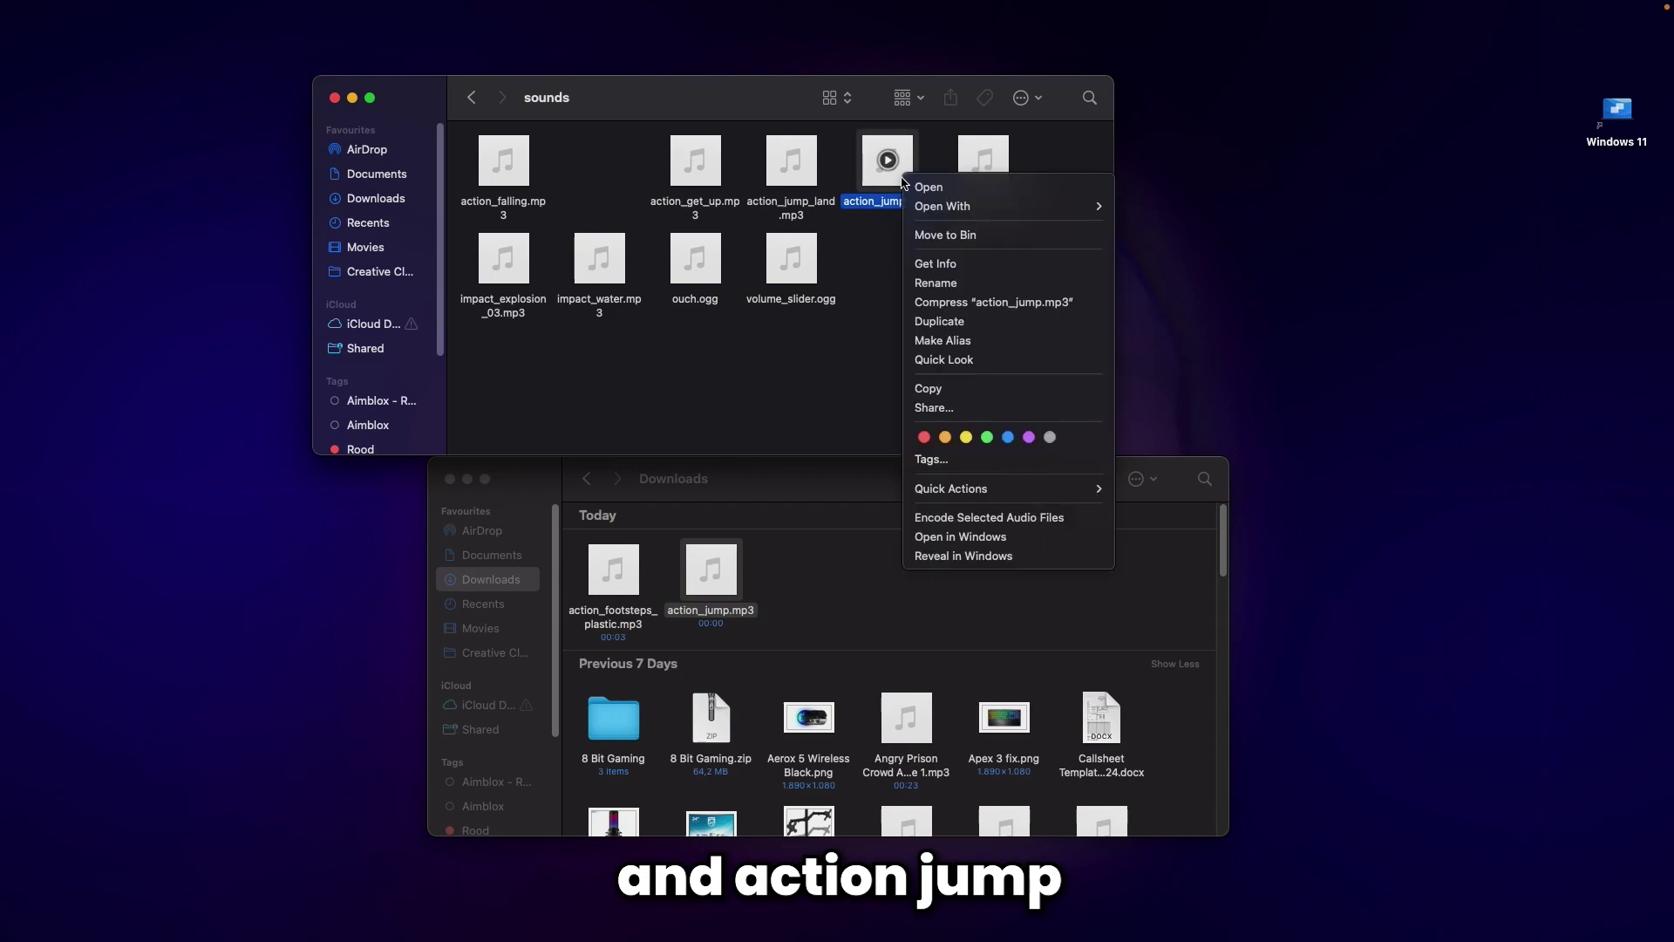
pyautogui.click(938, 237)
# Step: Move action_footsteps_plastic.mp3 and action_jump.mp3 from Downloads into the Roblox sounds folder
pyautogui.click(632, 588)
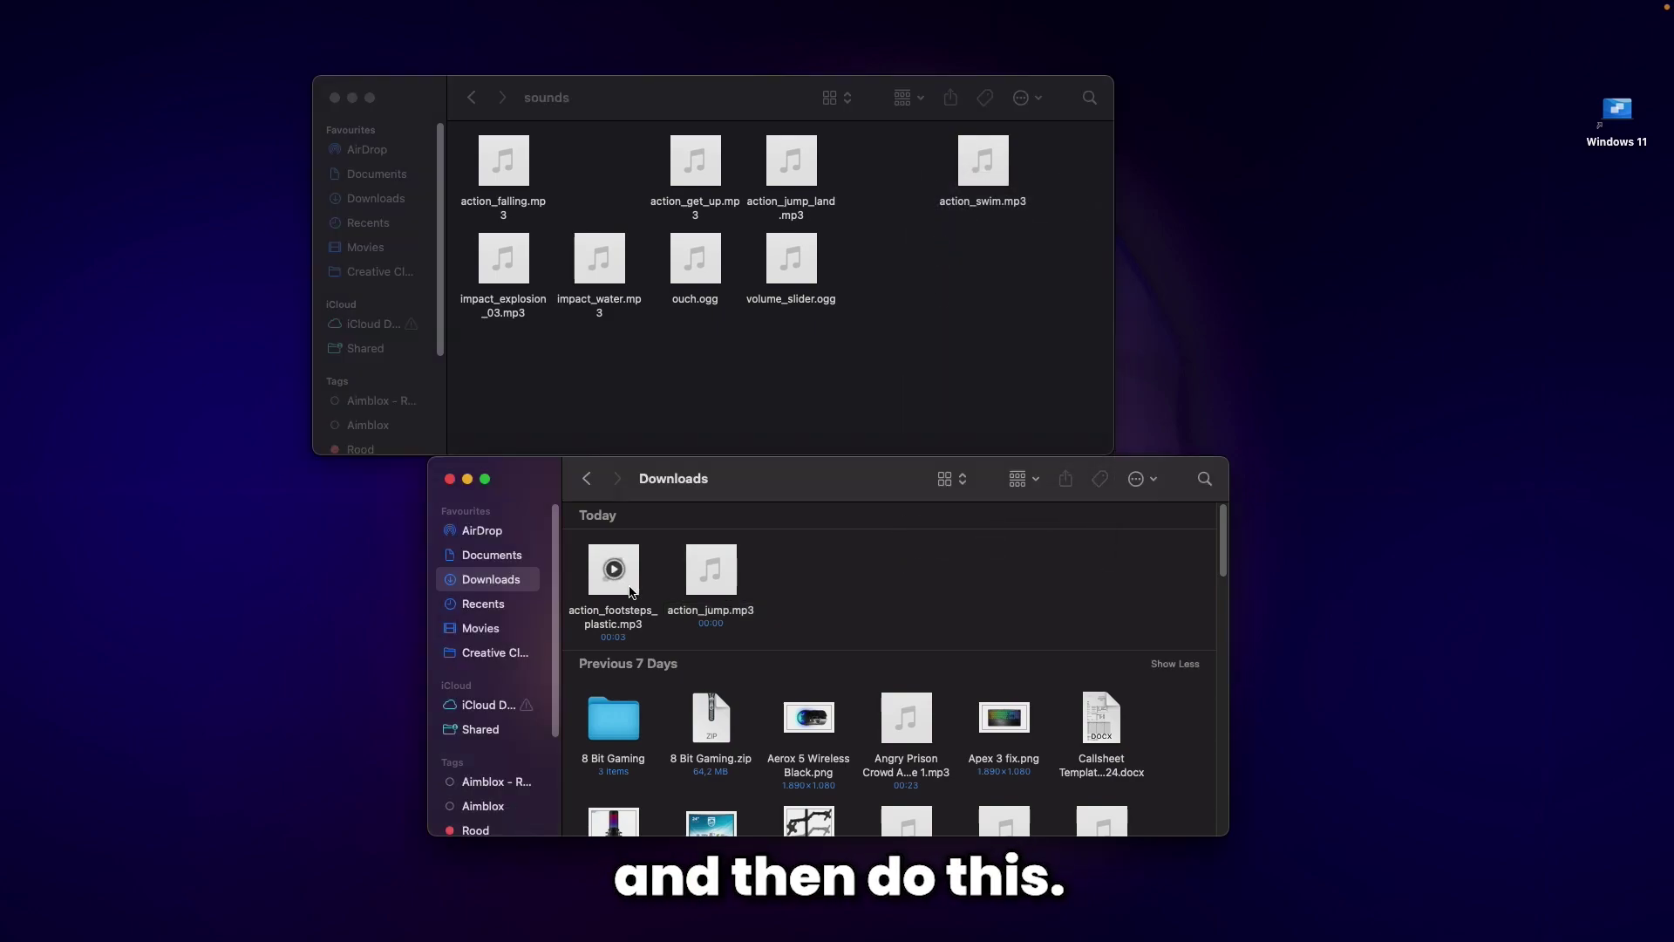
pyautogui.moveTo(662, 462); pyautogui.dragTo(622, 183)
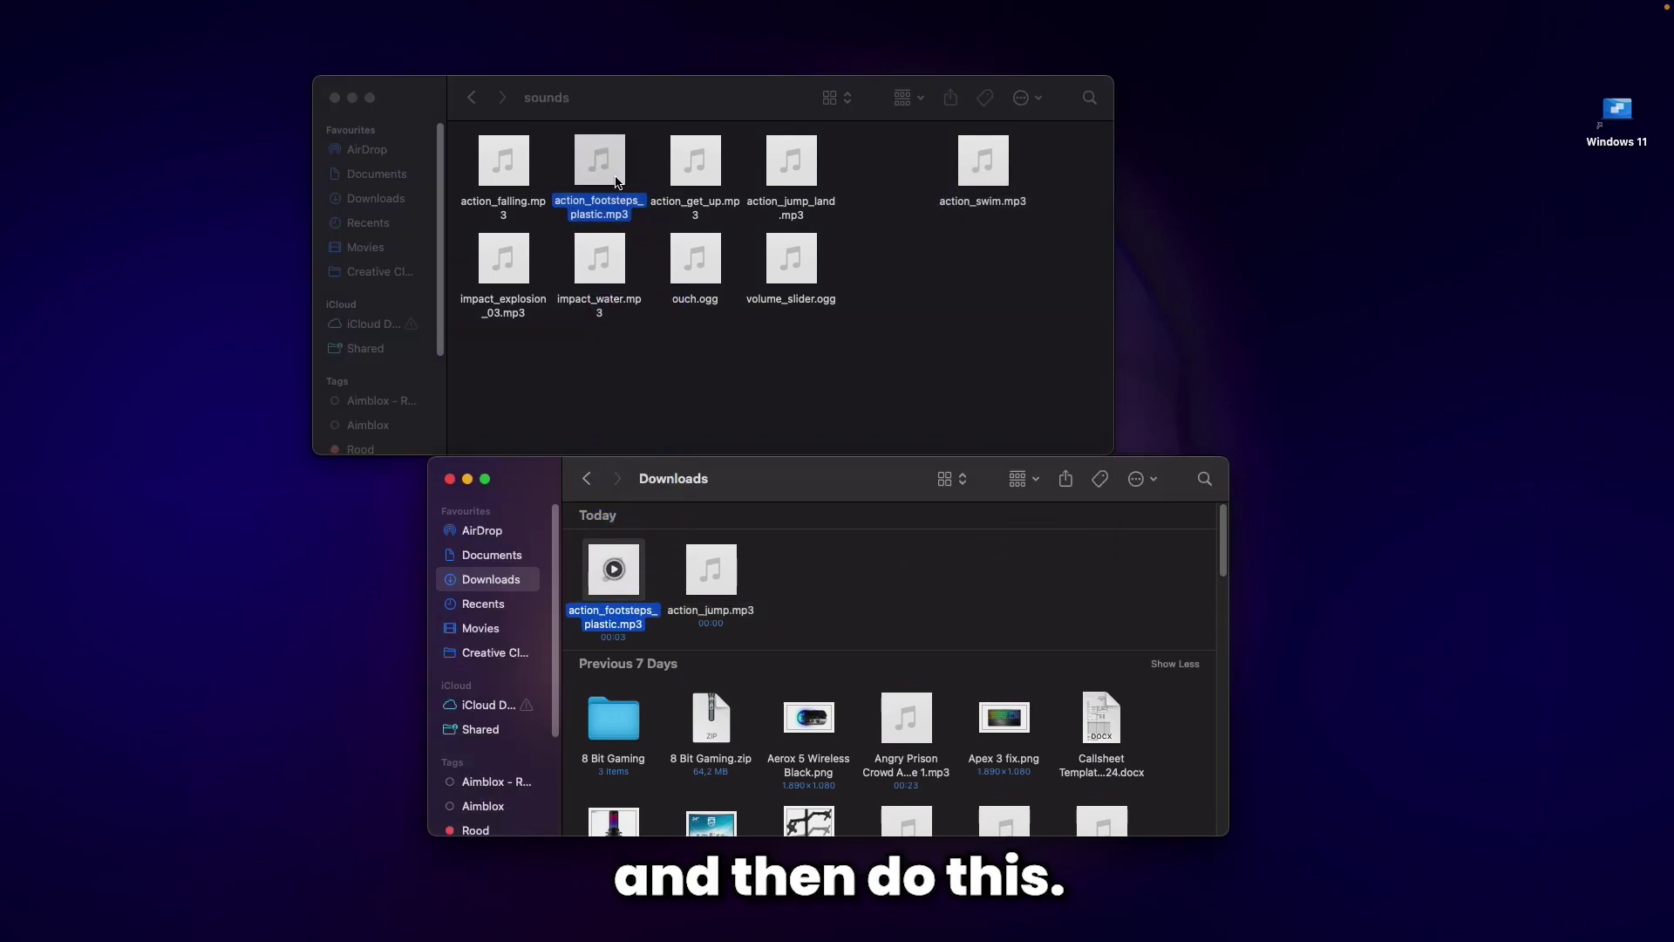
pyautogui.moveTo(641, 589); pyautogui.dragTo(903, 194)
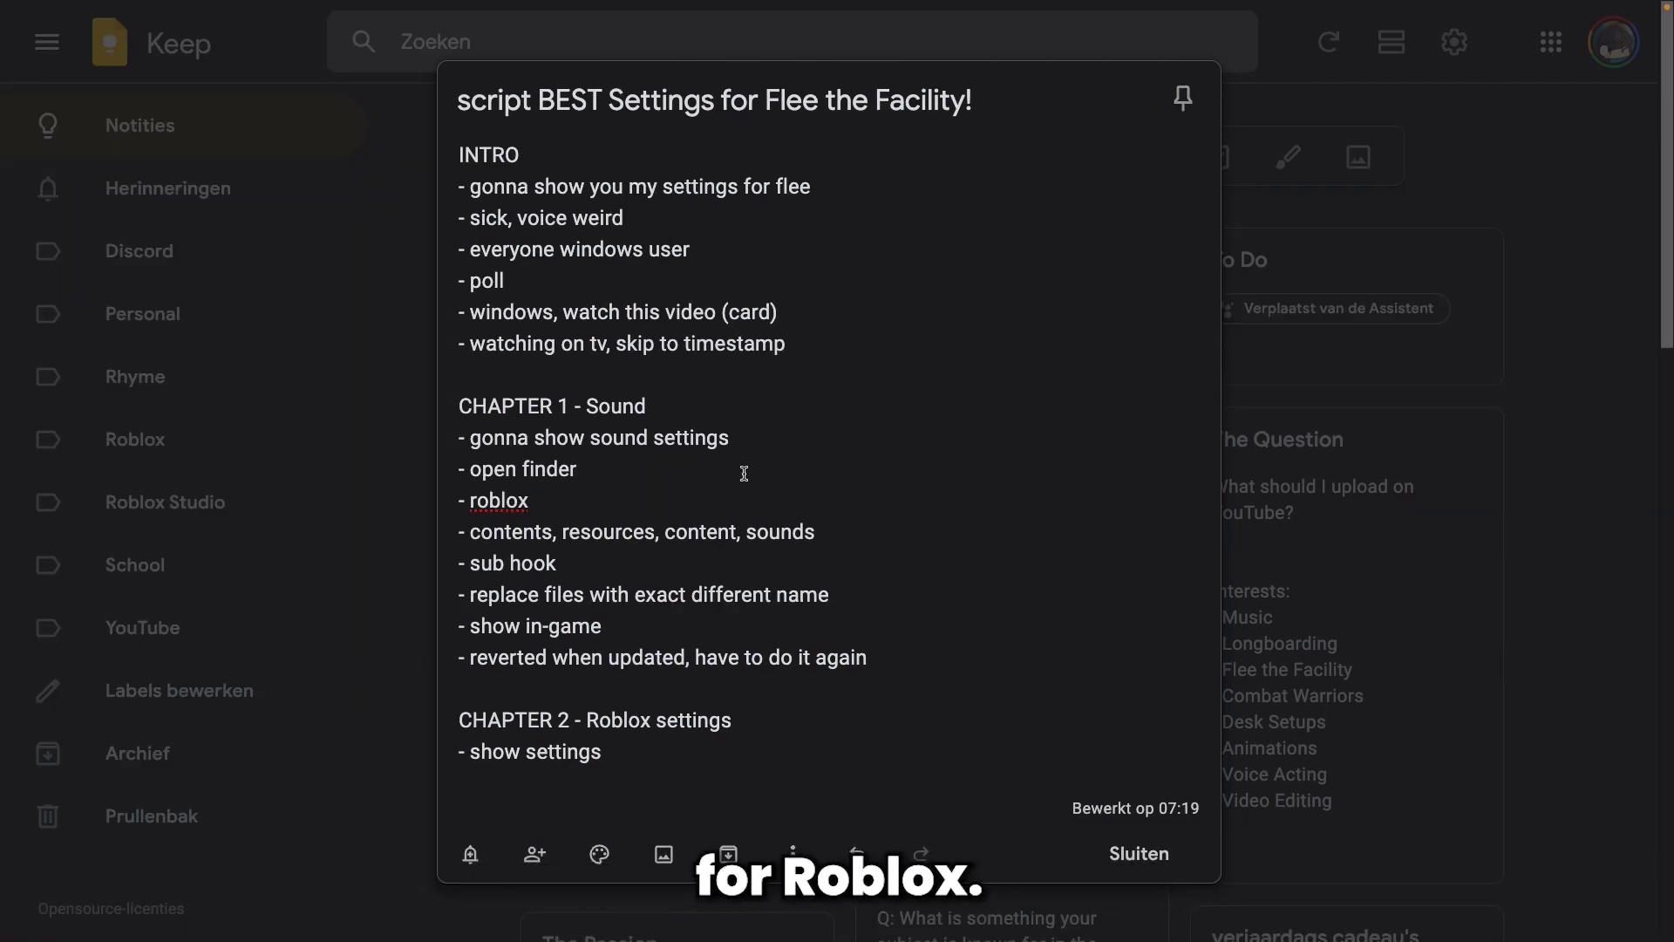
# Step: In the browser, search for "roblox oof sound" and copy the share link of the ROBLOX Oof Sound Effect video on YouTube
pyautogui.press('super+t')
pyautogui.write('roblox oof sound')
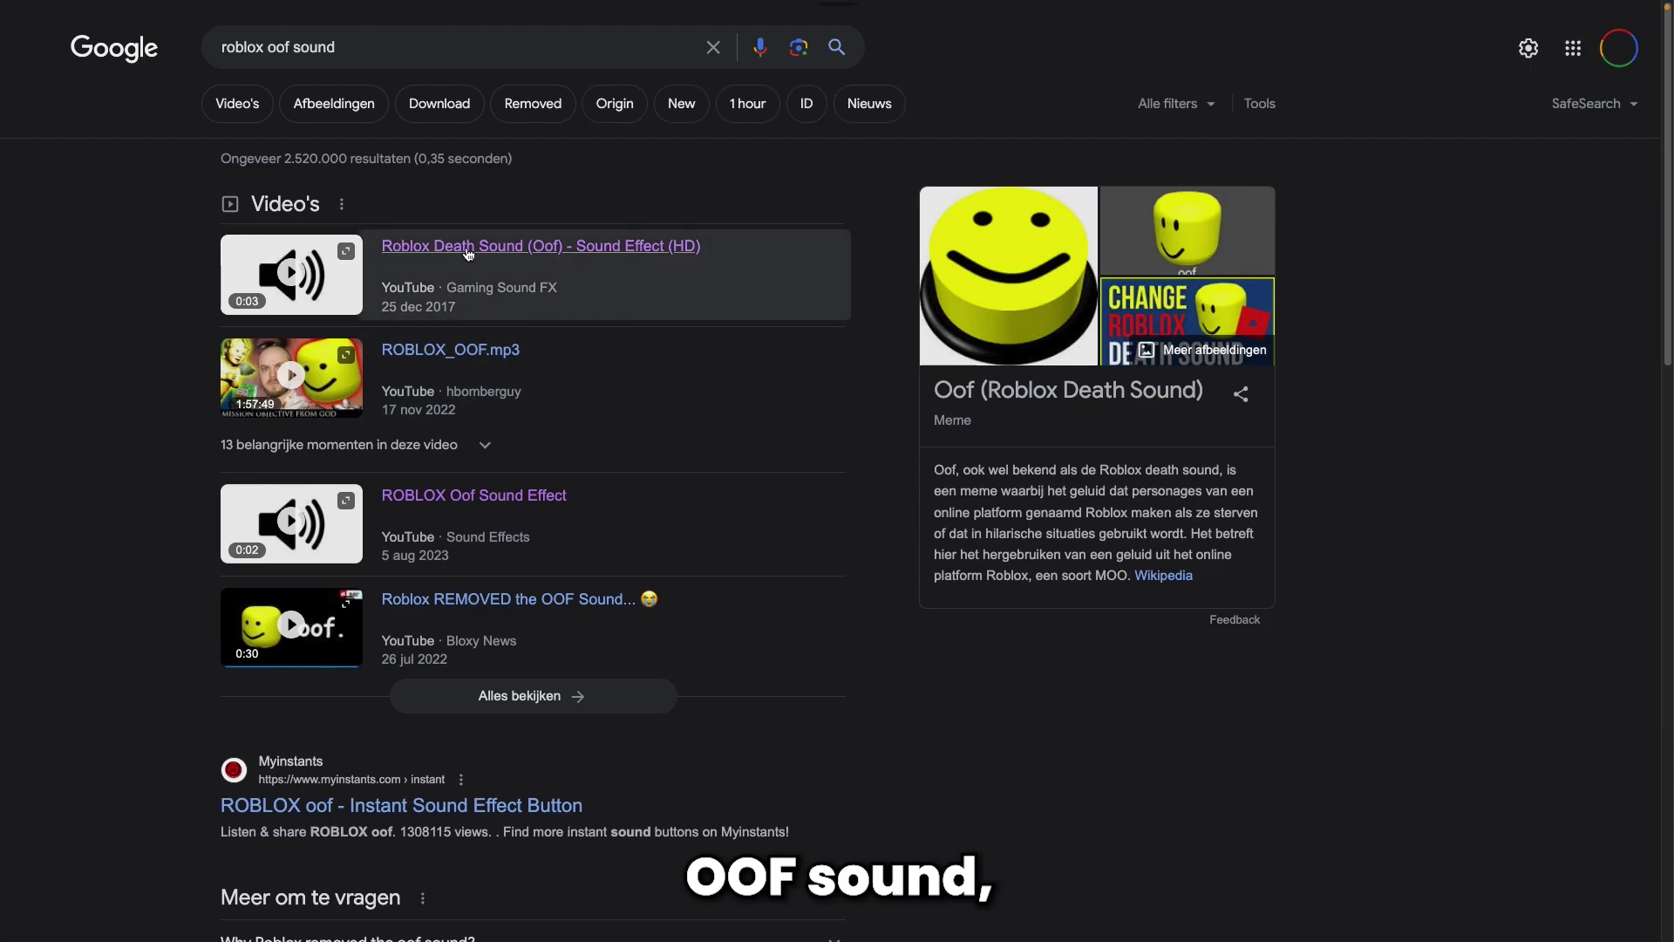
pyautogui.click(505, 237)
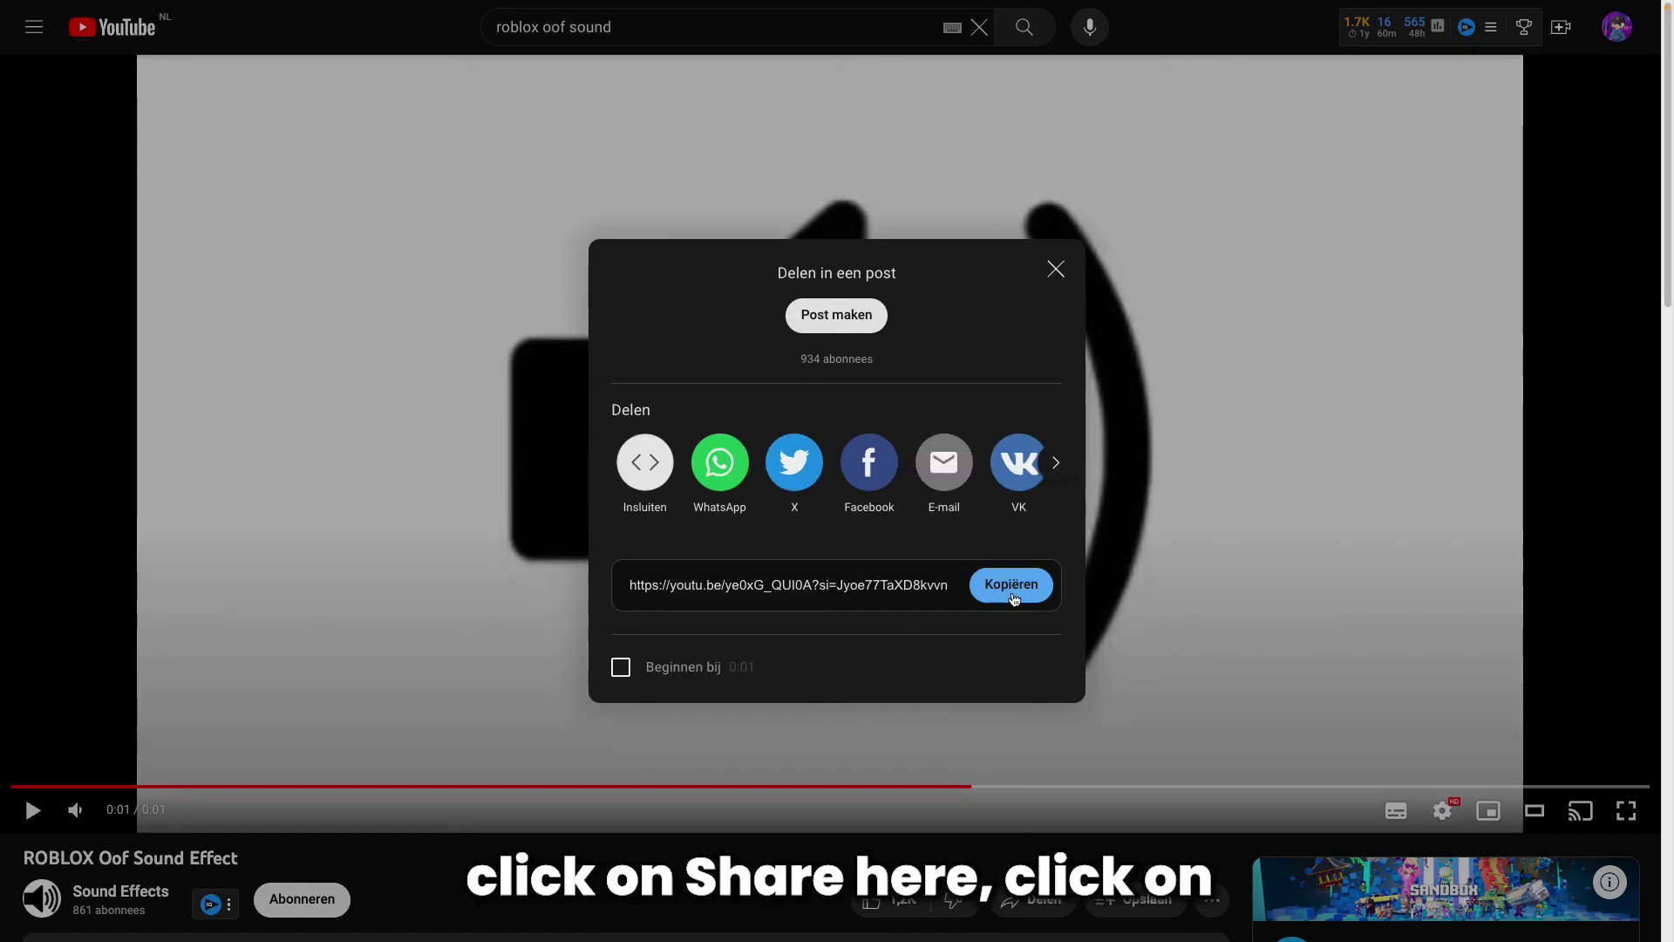
pyautogui.click(1012, 593)
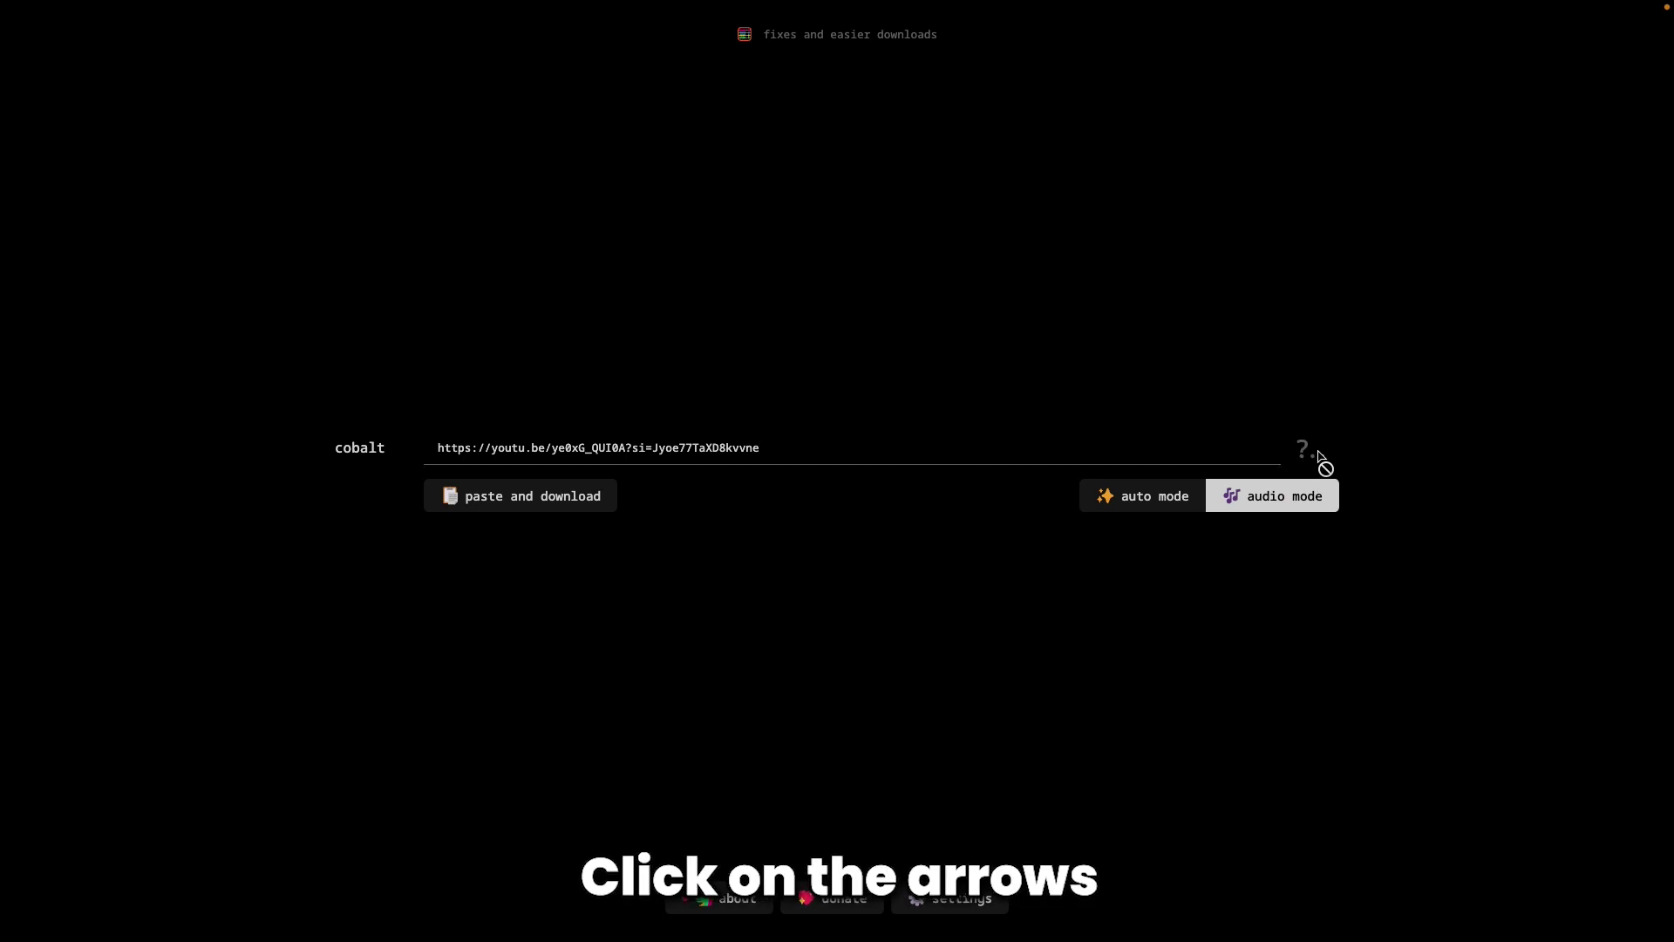
# Step: Check the Downloads stack for the MP3 downloaded through cobalt
pyautogui.click(1527, 903)
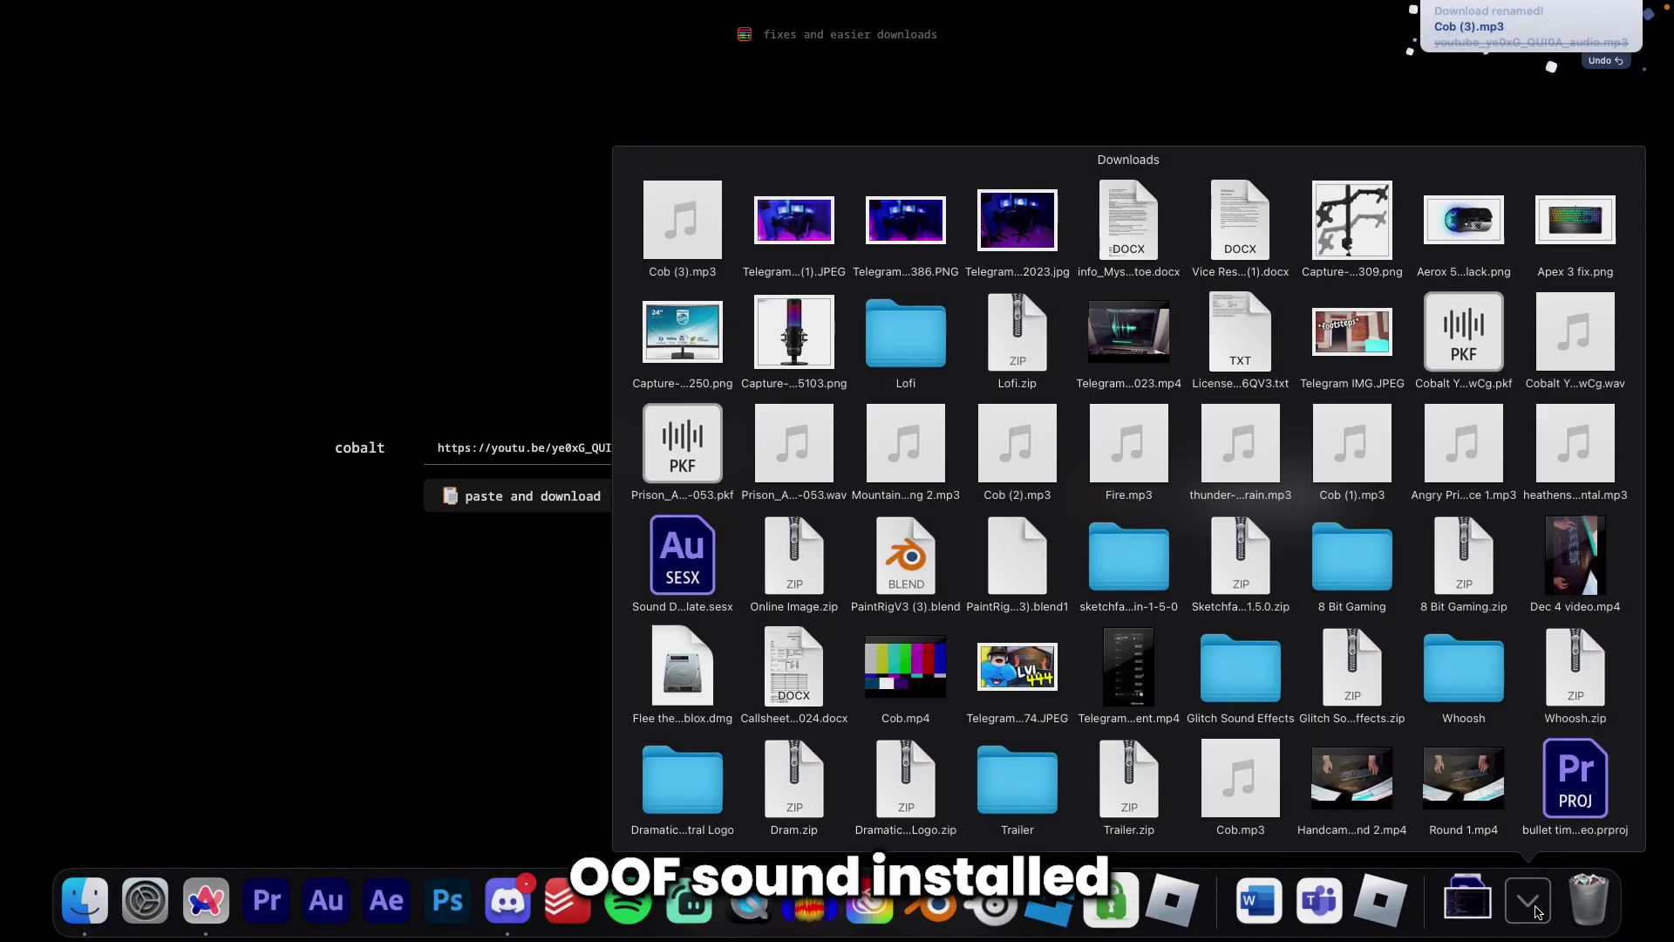
pyautogui.click(547, 398)
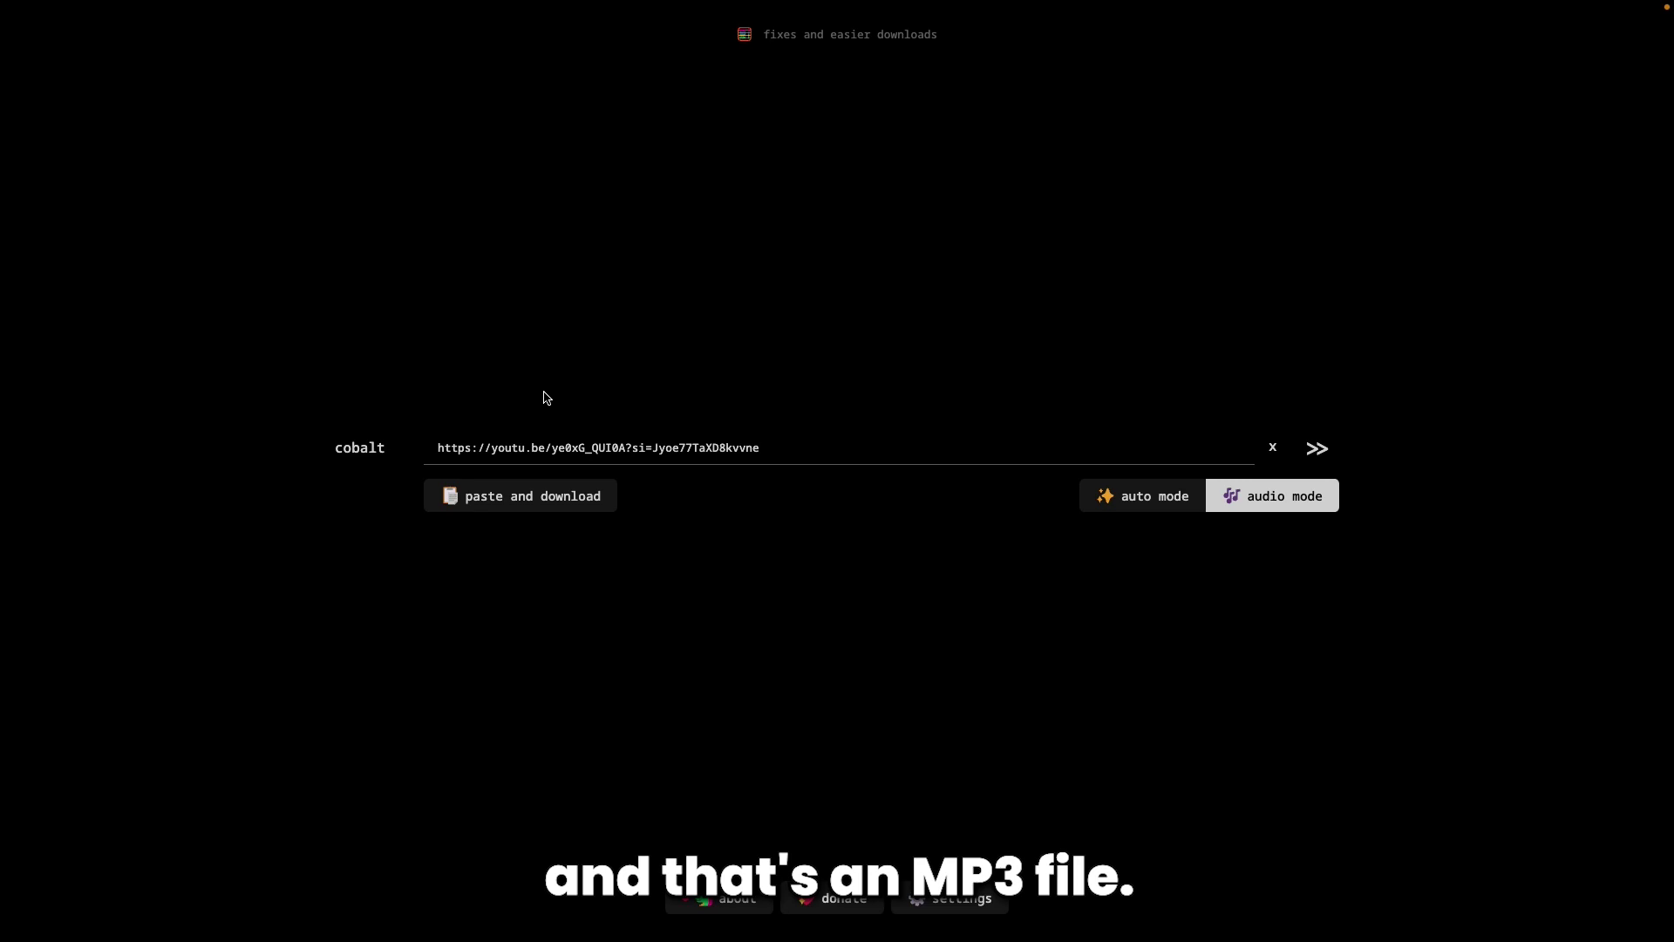
# Step: Search the web for "mp3 to ogg" in a new tab and open the Convertio converter
pyautogui.press('super+t')
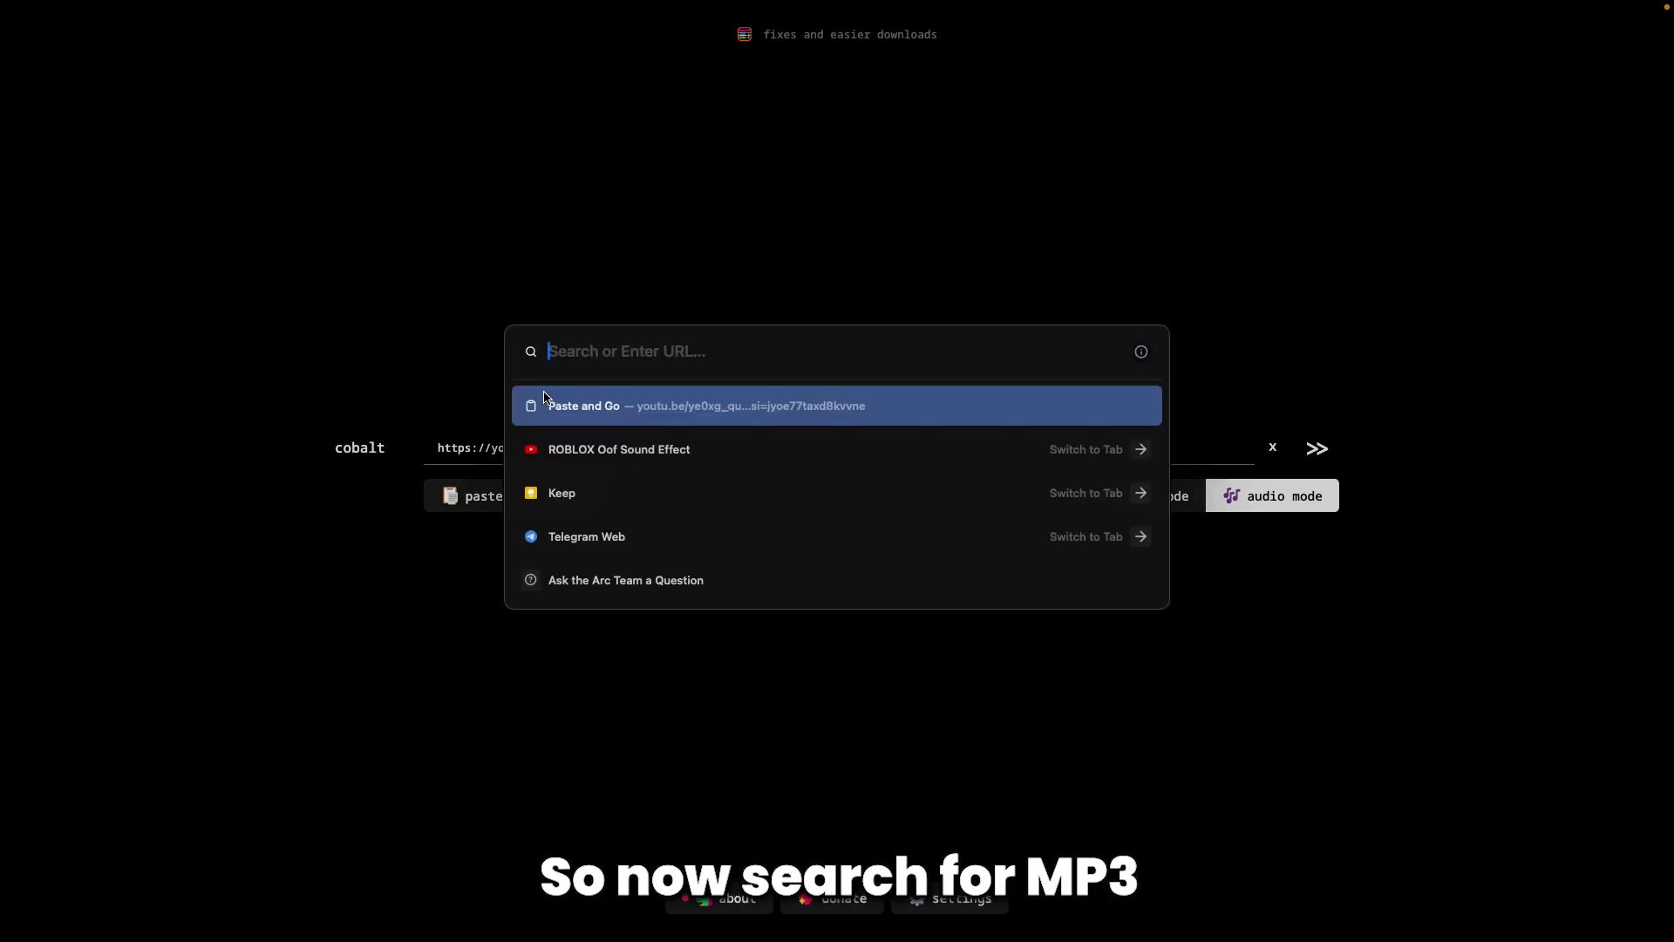
pyautogui.write('mp3 to ogg')
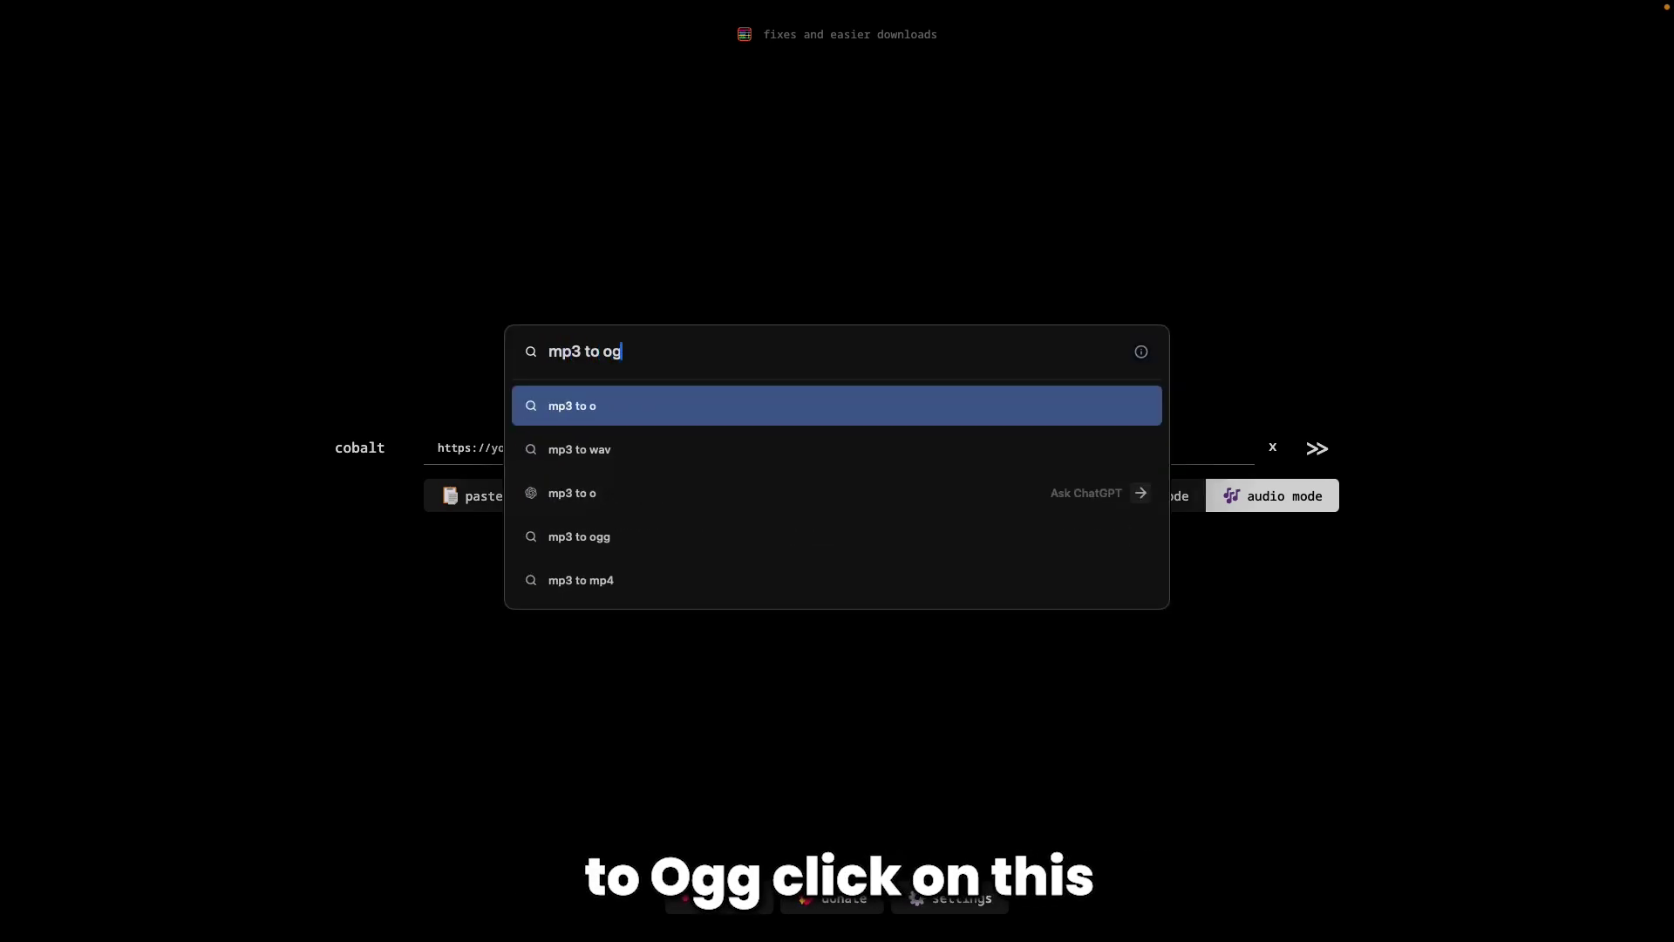
pyautogui.press('Return')
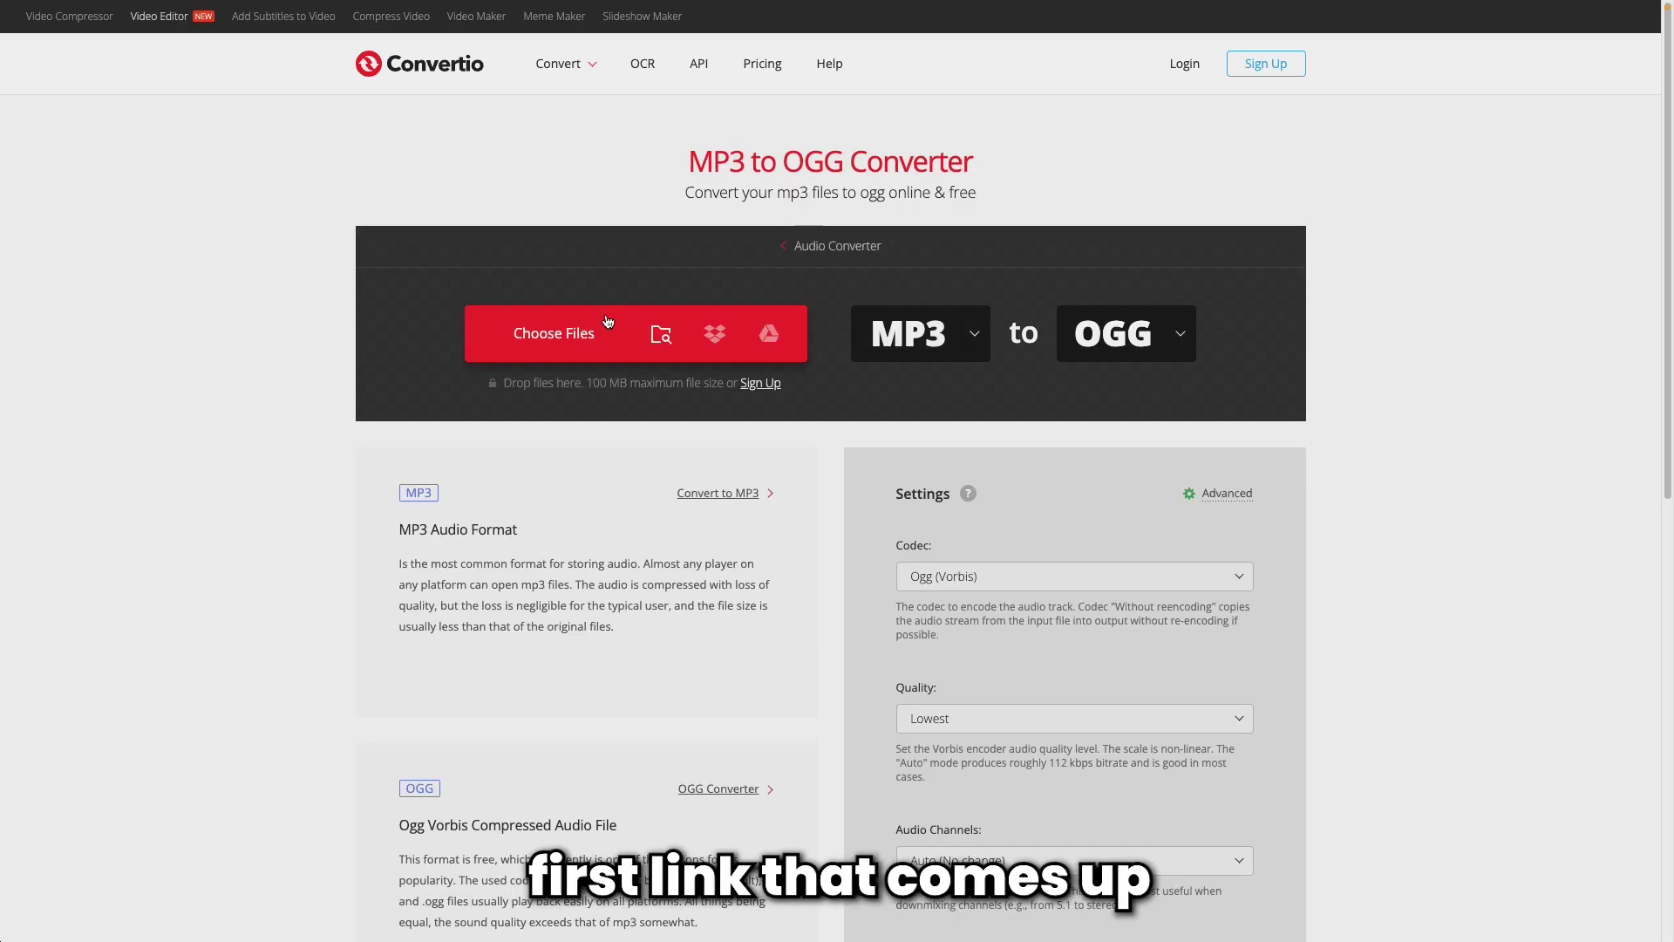
# Step: Upload Cob (3).mp3 from Downloads to the MP3 to OGG converter and convert it
pyautogui.click(706, 349)
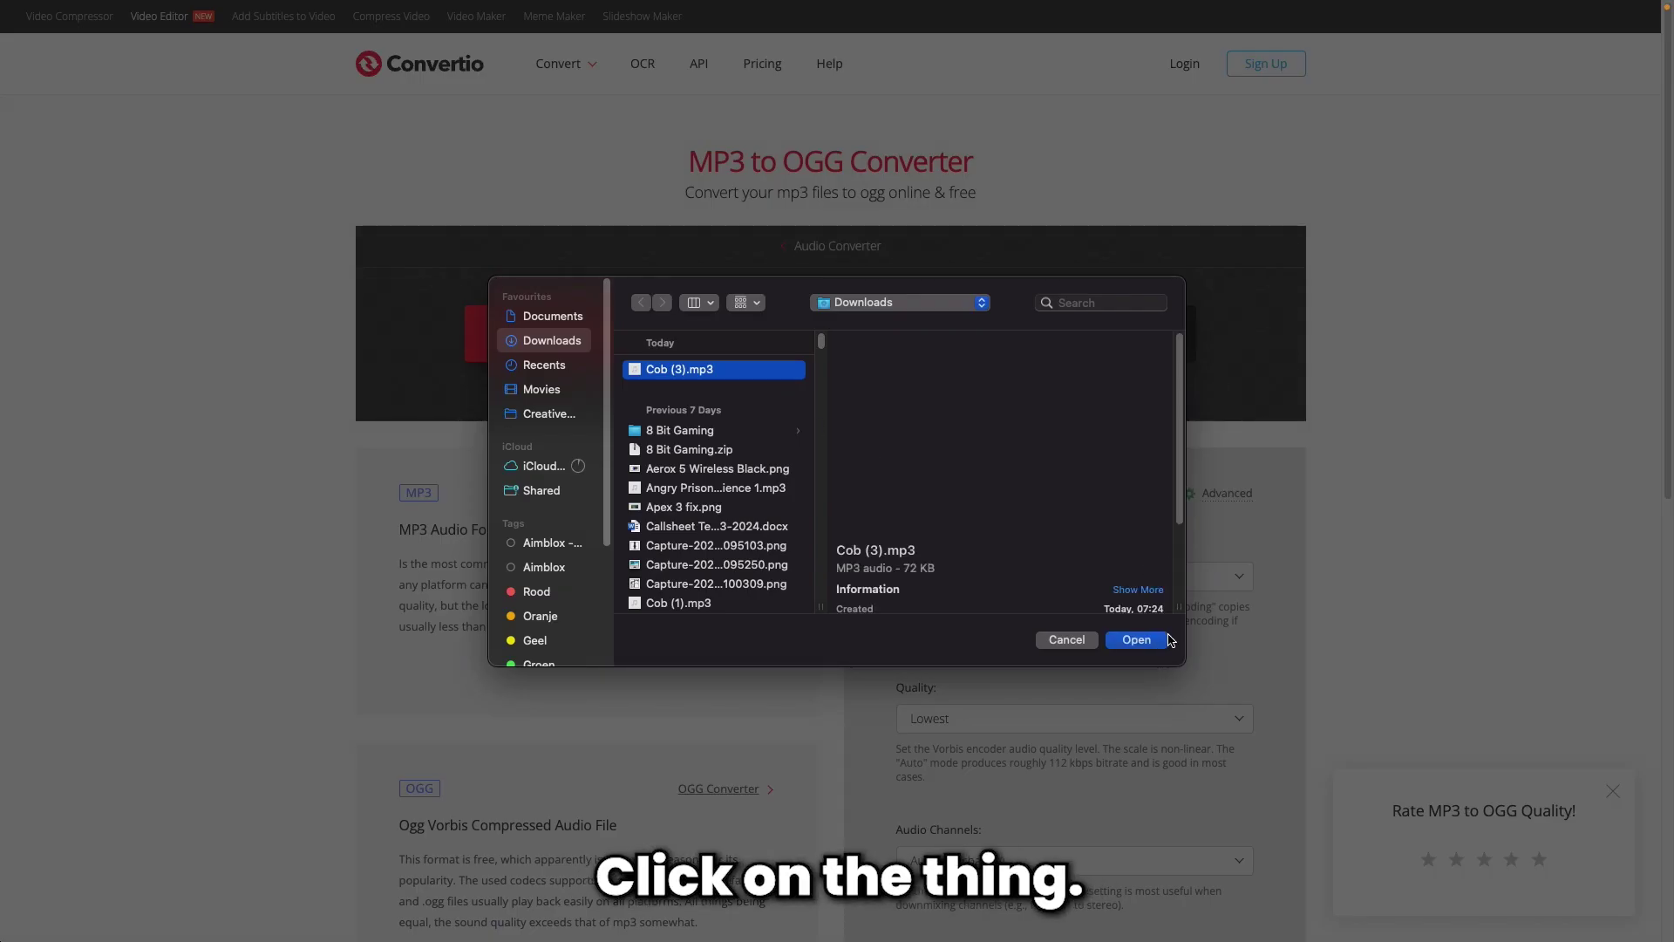
pyautogui.click(1133, 639)
pyautogui.click(1151, 367)
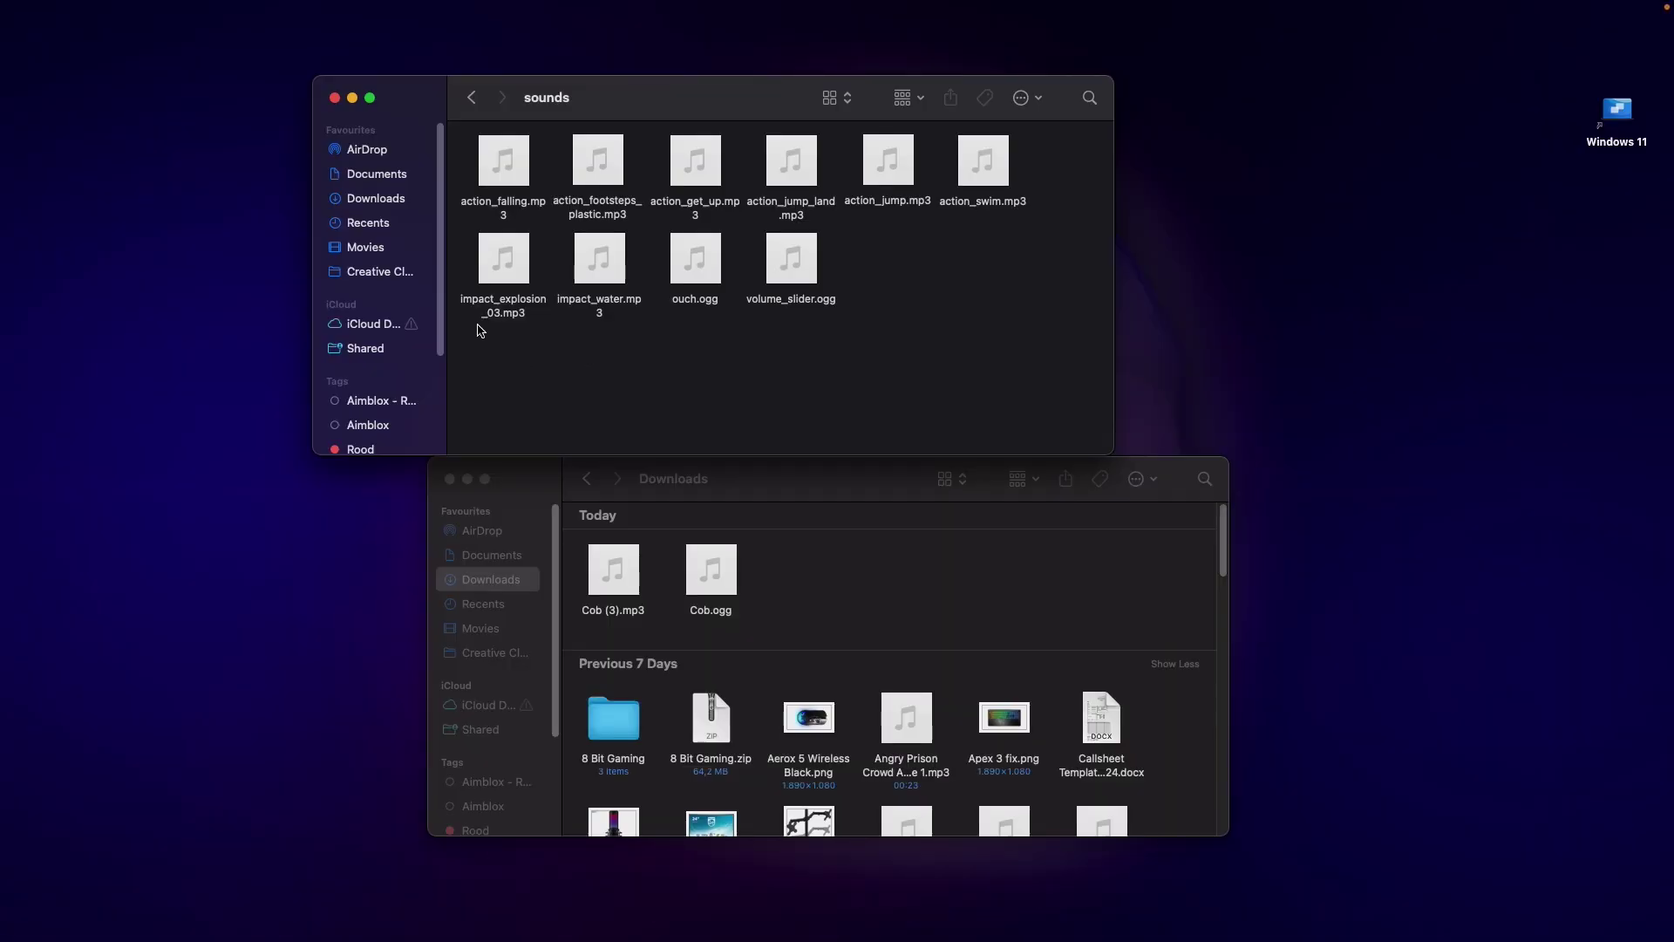
# Step: Rename the converted Cob.ogg file in Downloads to ouch.ogg
pyautogui.click(515, 583)
pyautogui.click(704, 604)
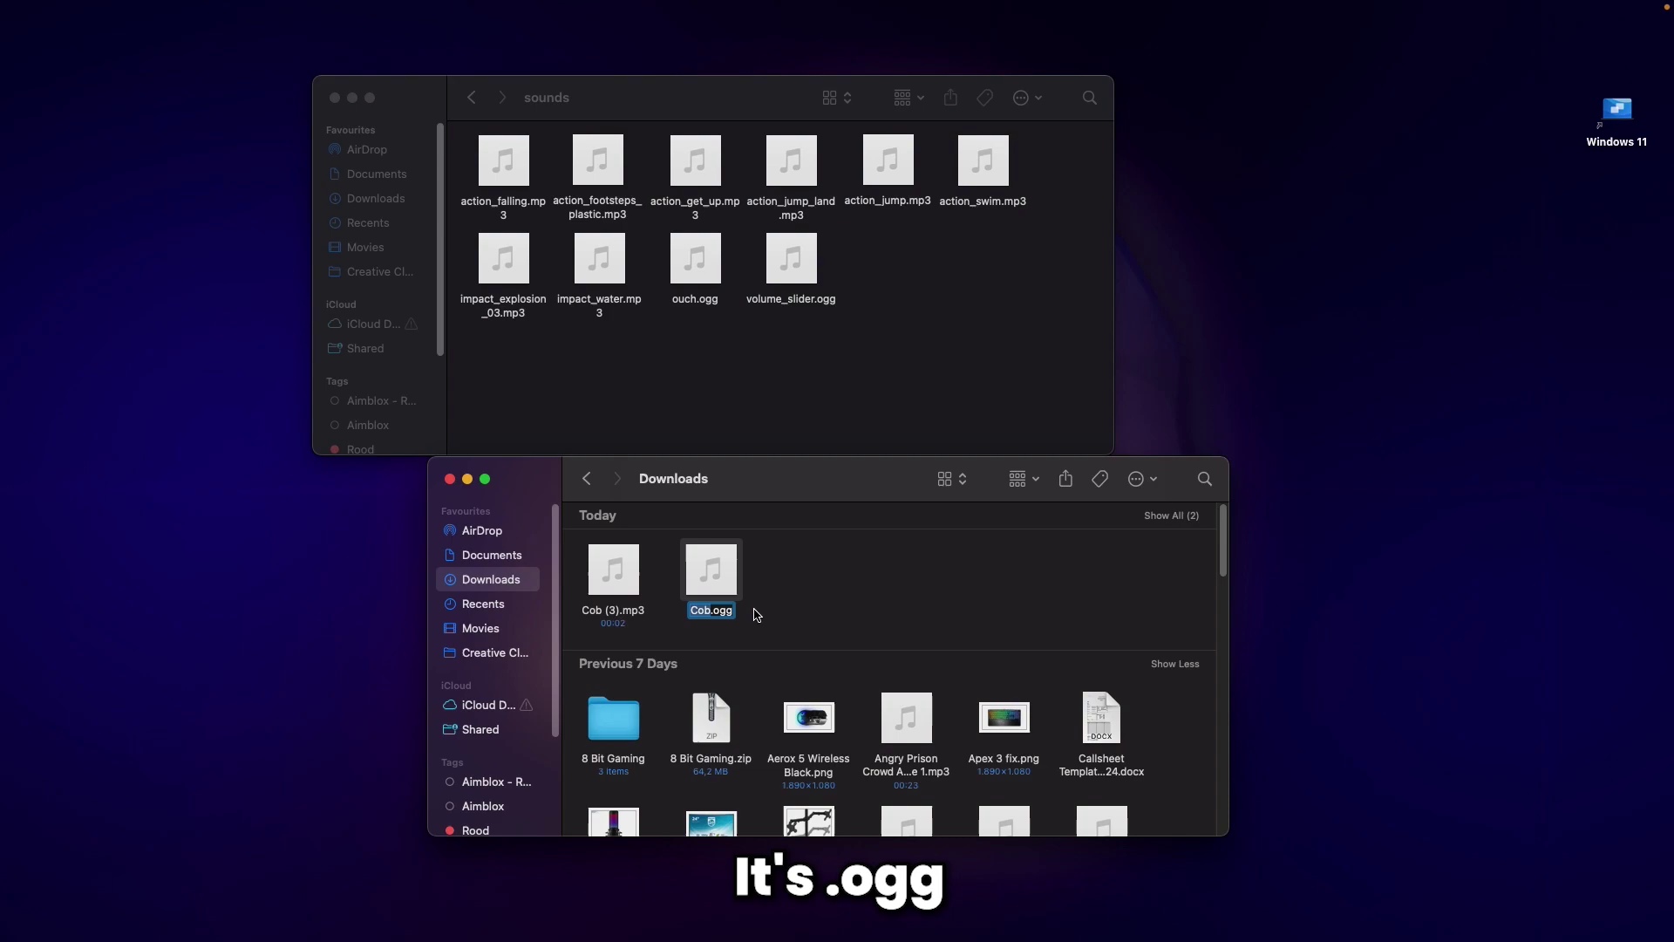
pyautogui.write('ouch')
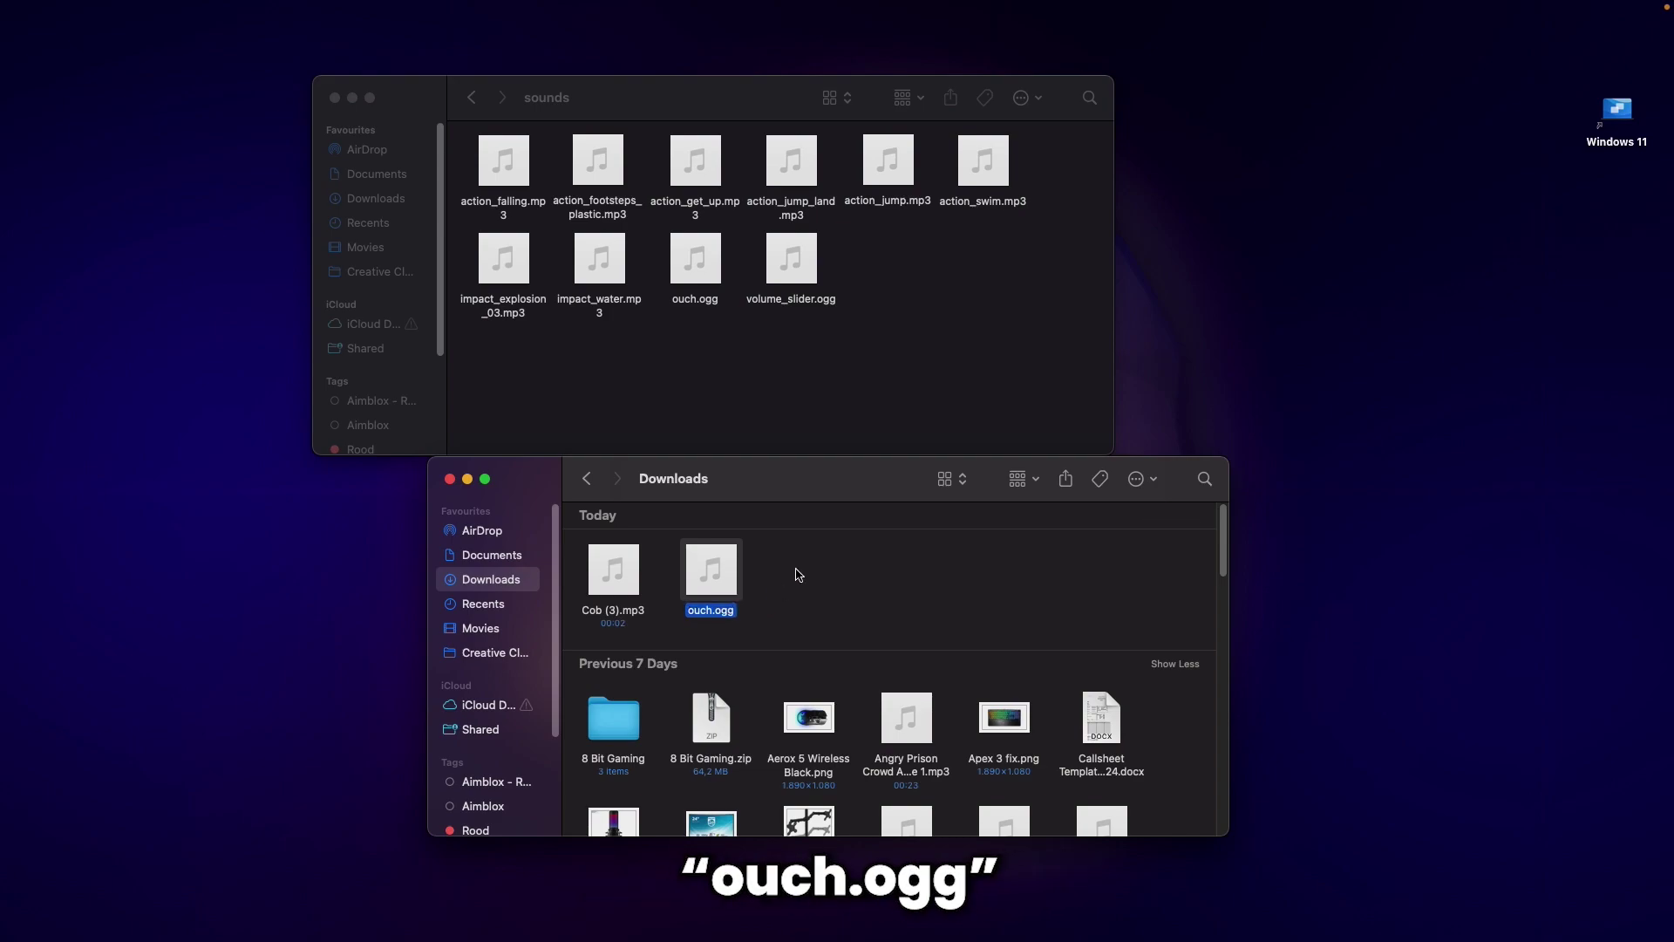
pyautogui.click(766, 359)
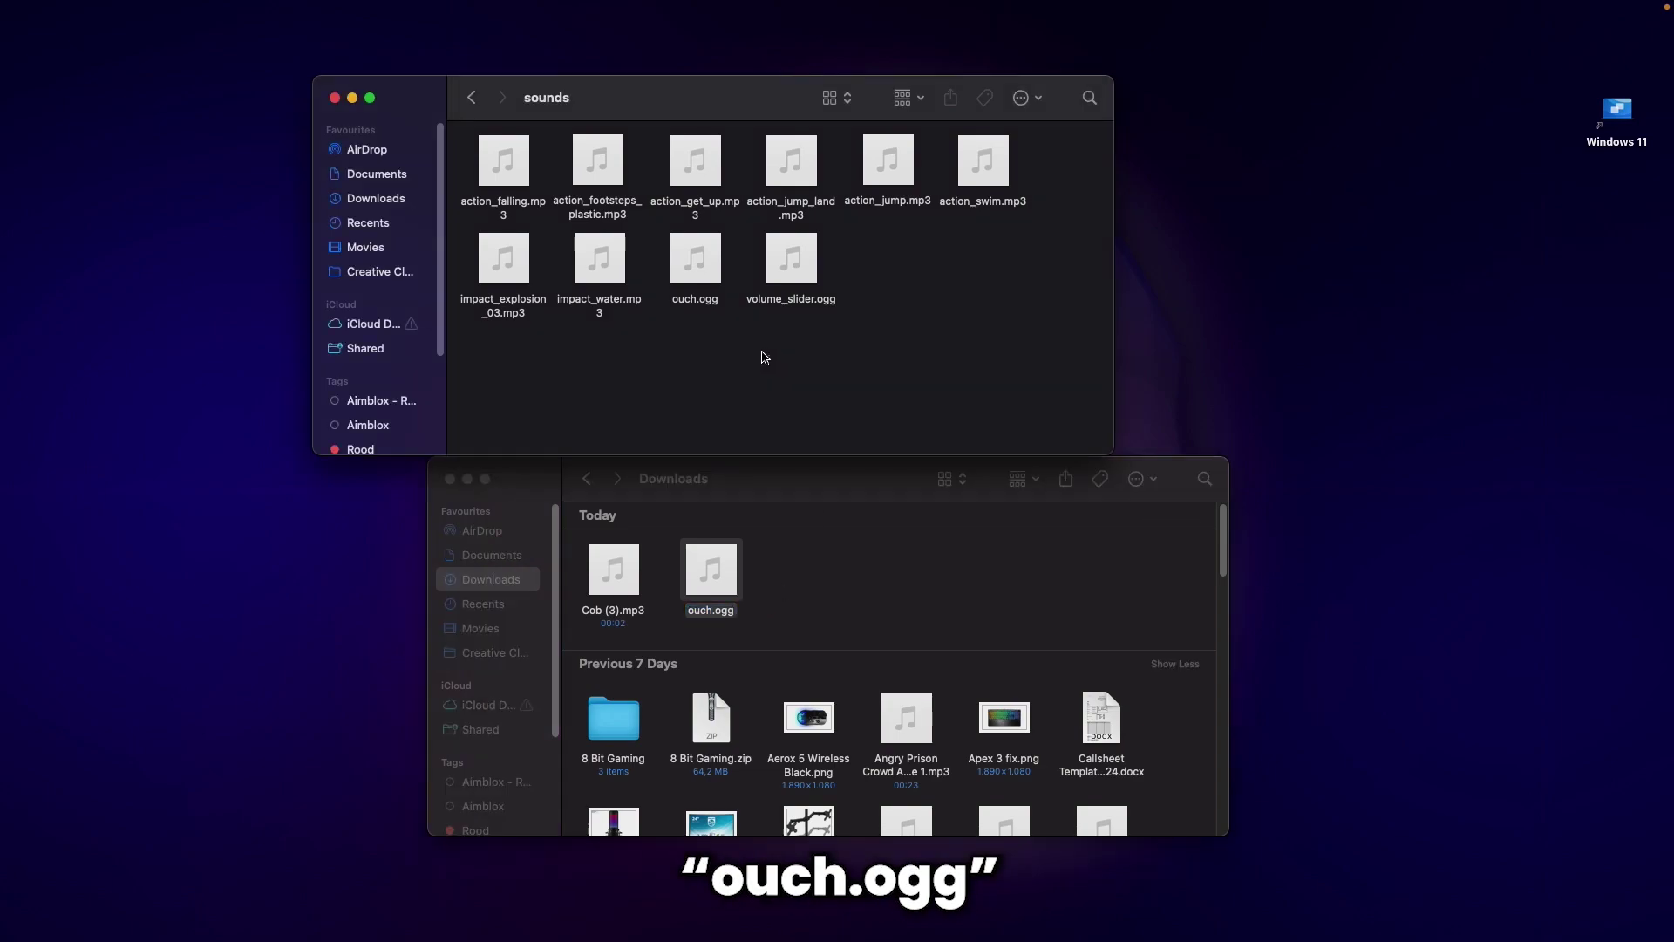
# Step: Delete the original ouch.ogg from the sounds folder and move the new ouch.ogg from Downloads into its place
pyautogui.rightClick(707, 283)
pyautogui.click(773, 340)
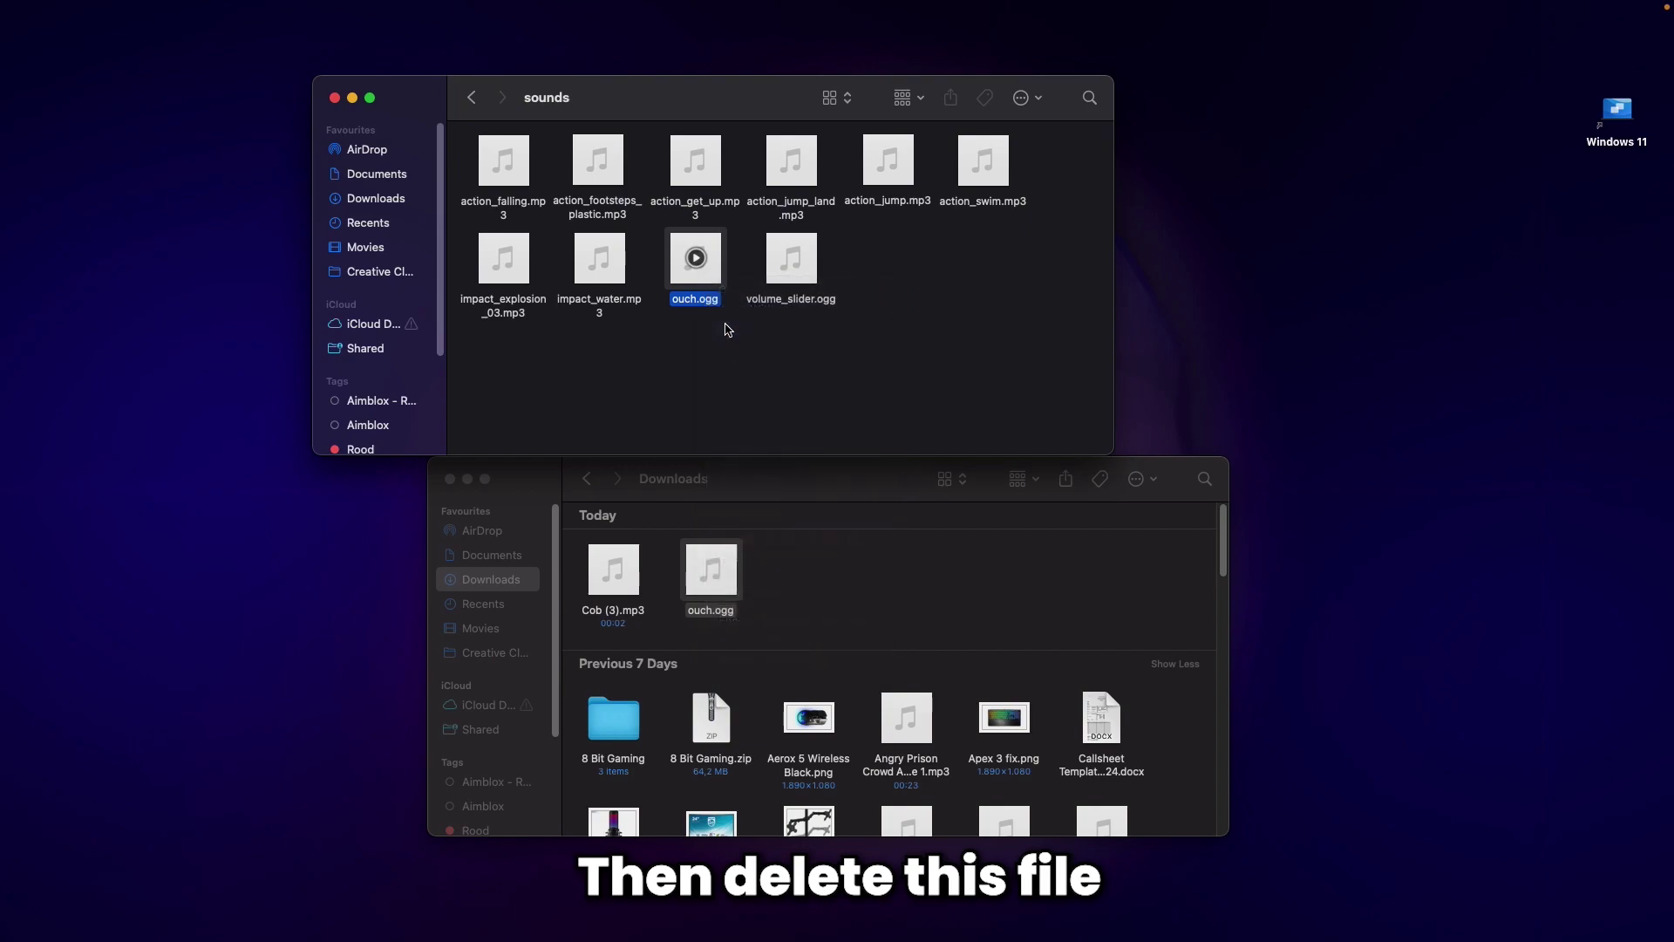
pyautogui.click(772, 502)
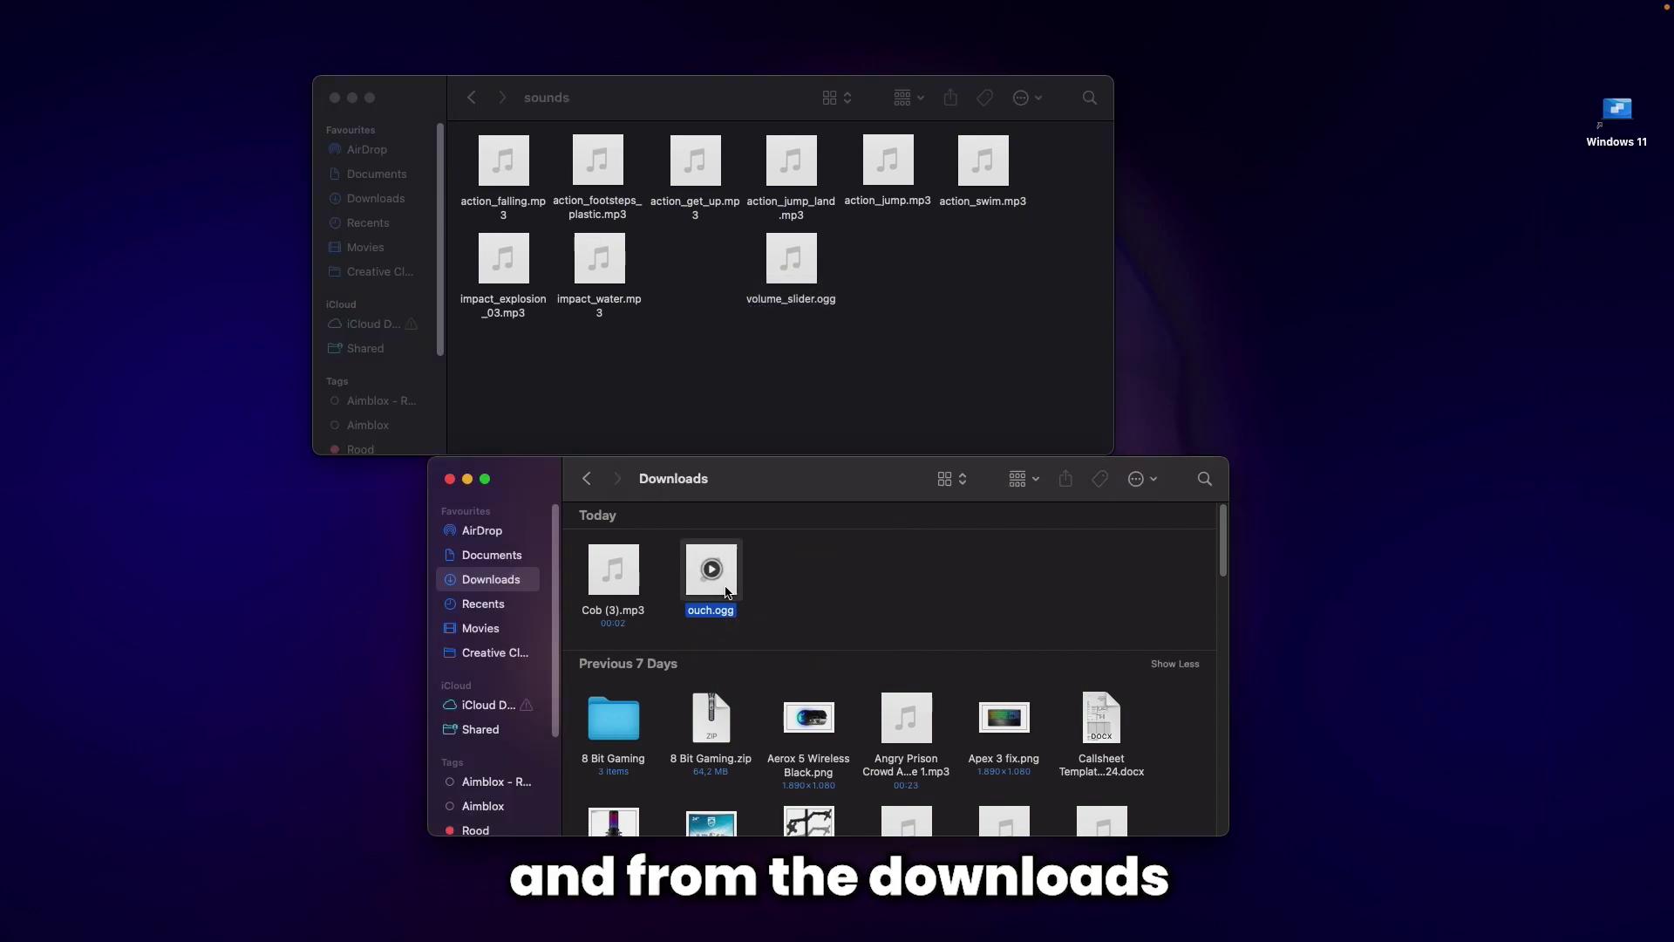
pyautogui.moveTo(727, 593); pyautogui.dragTo(755, 382)
pyautogui.moveTo(722, 281); pyautogui.dragTo(713, 272)
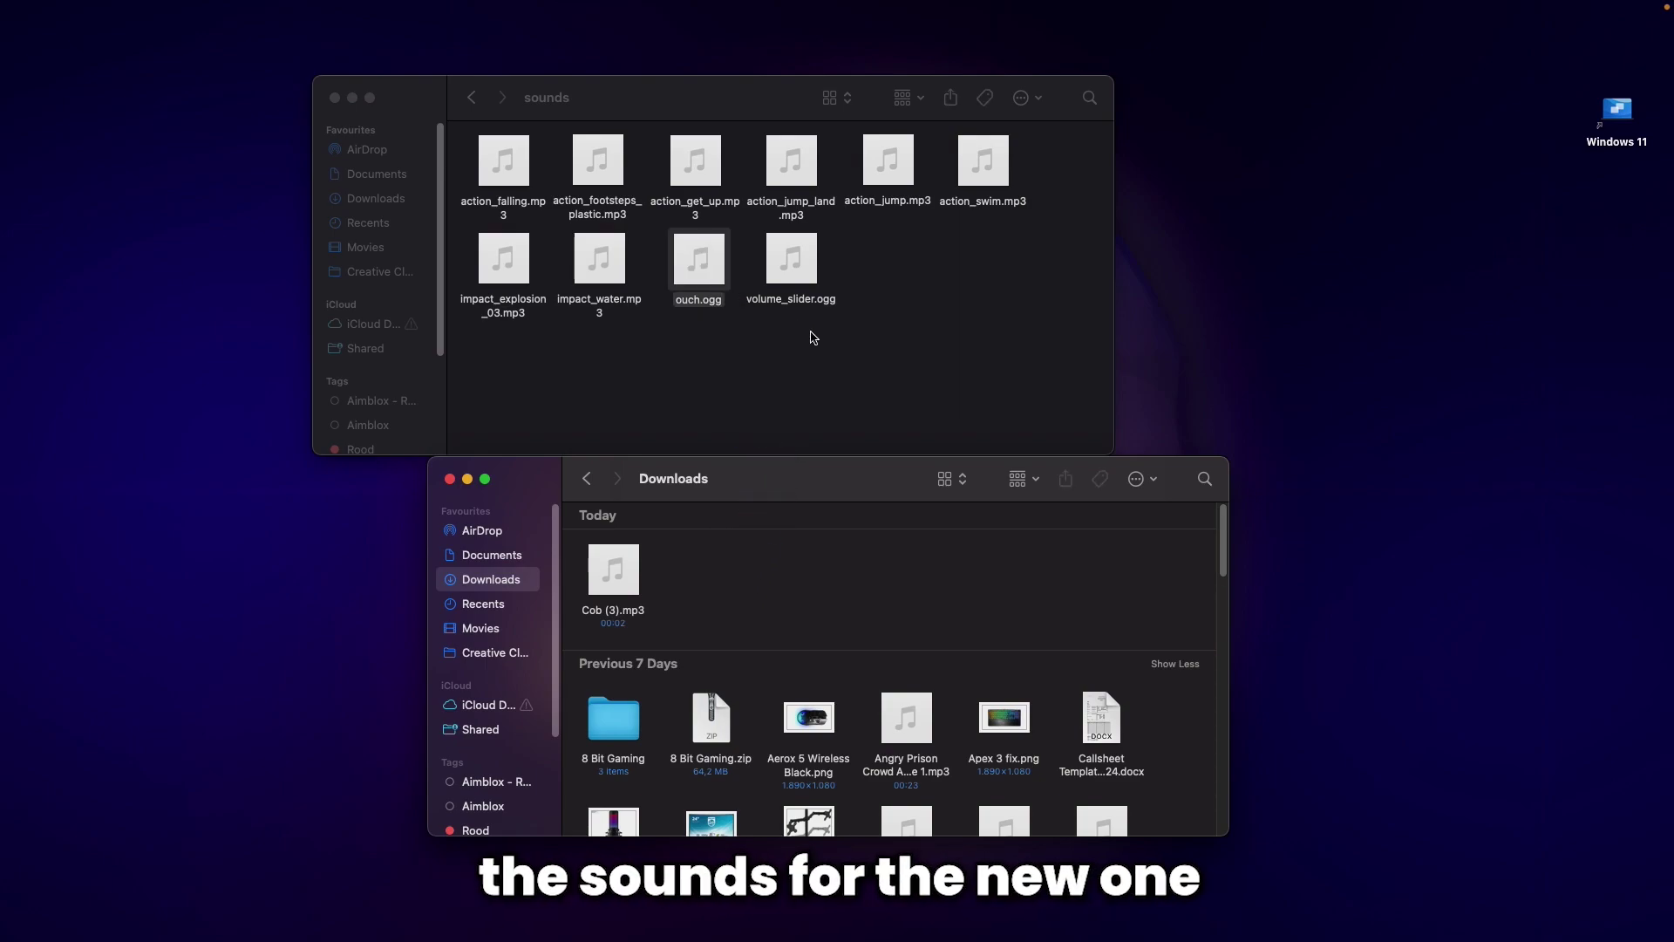
# Step: Preview the new ouch.ogg in the sounds folder
pyautogui.click(745, 316)
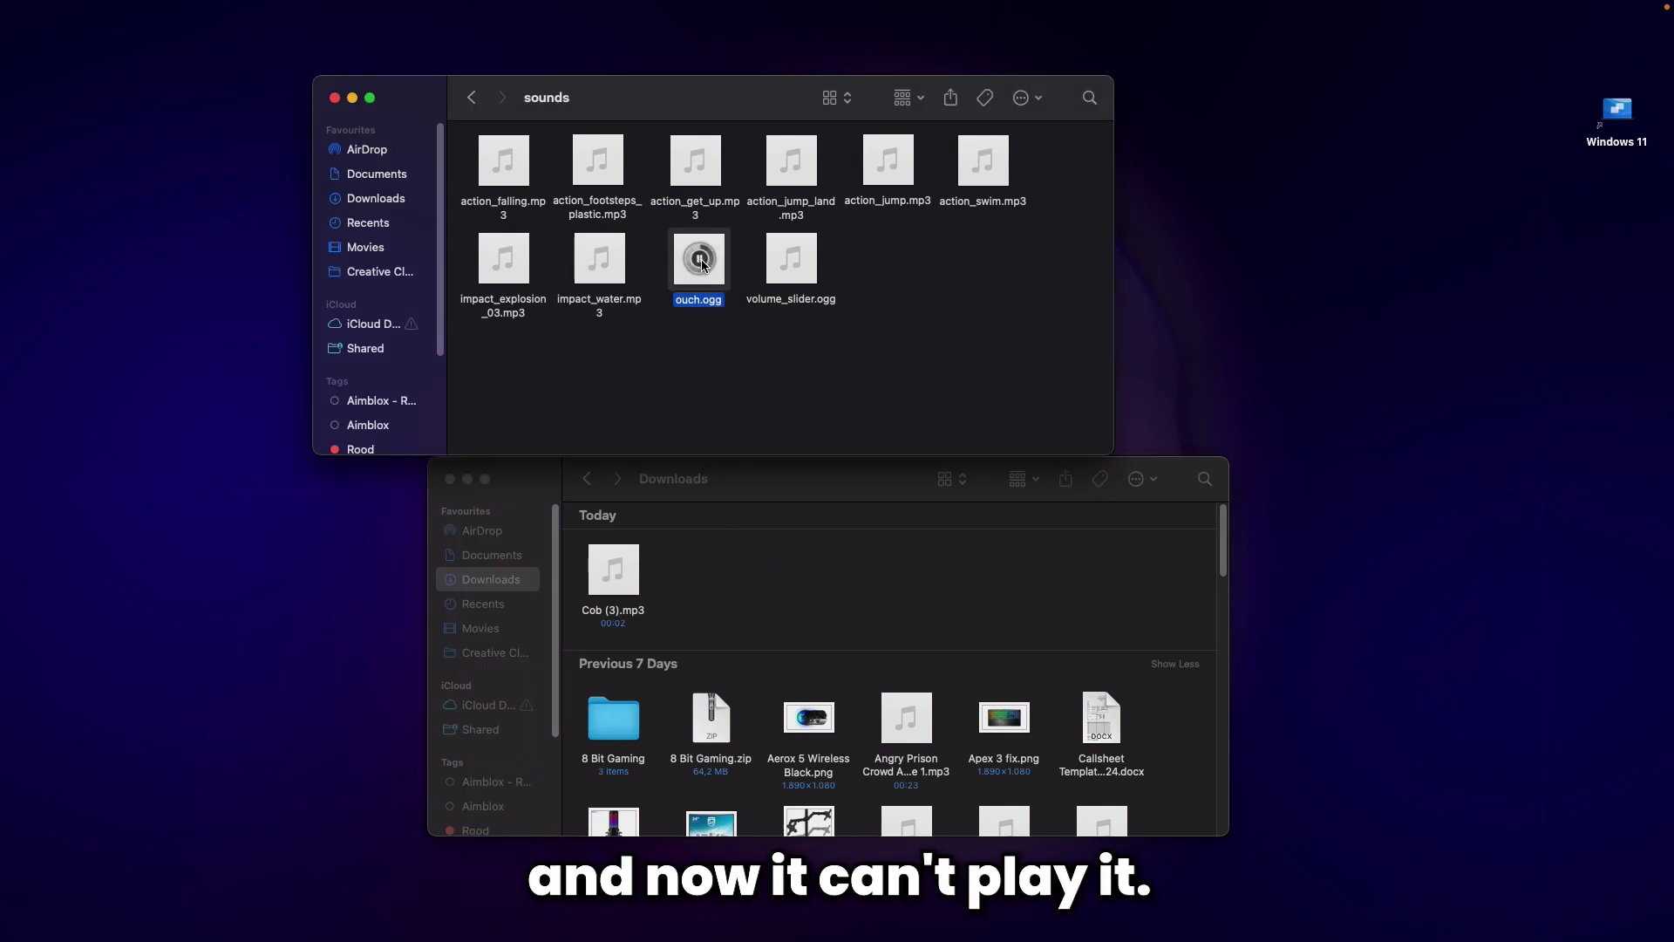
pyautogui.click(462, 490)
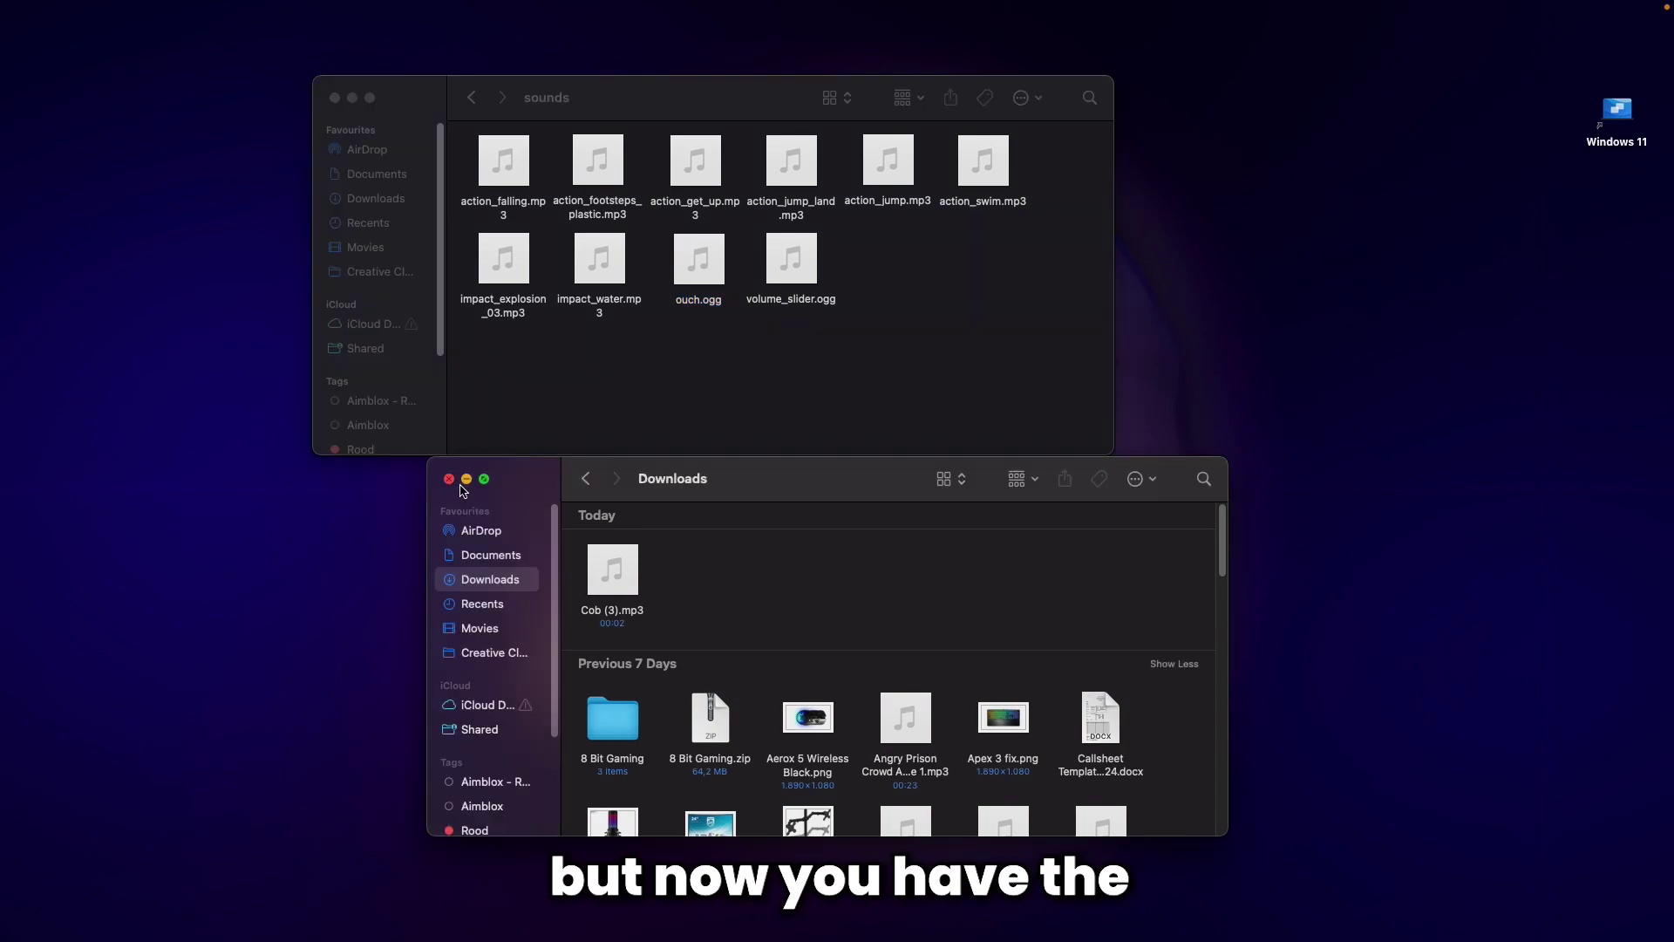
pyautogui.click(711, 340)
pyautogui.click(730, 512)
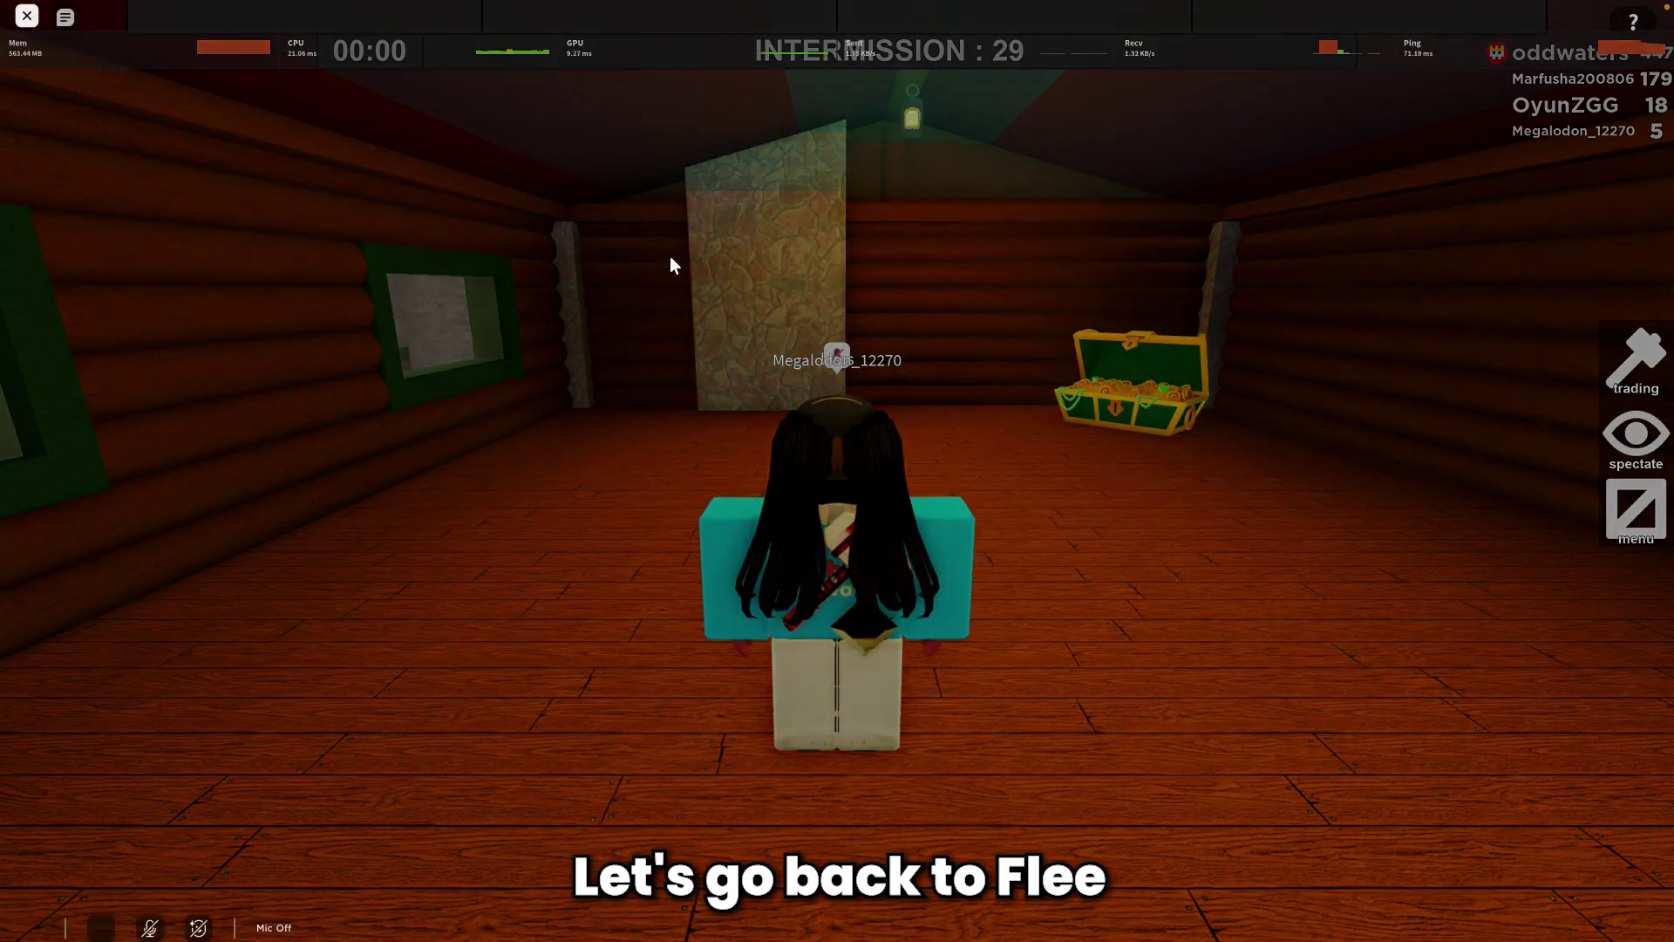
# Step: Switch to Flee the Facility in Roblox and open the in-game settings to test the replaced oof sound
pyautogui.press('Escape')
pyautogui.click(830, 183)
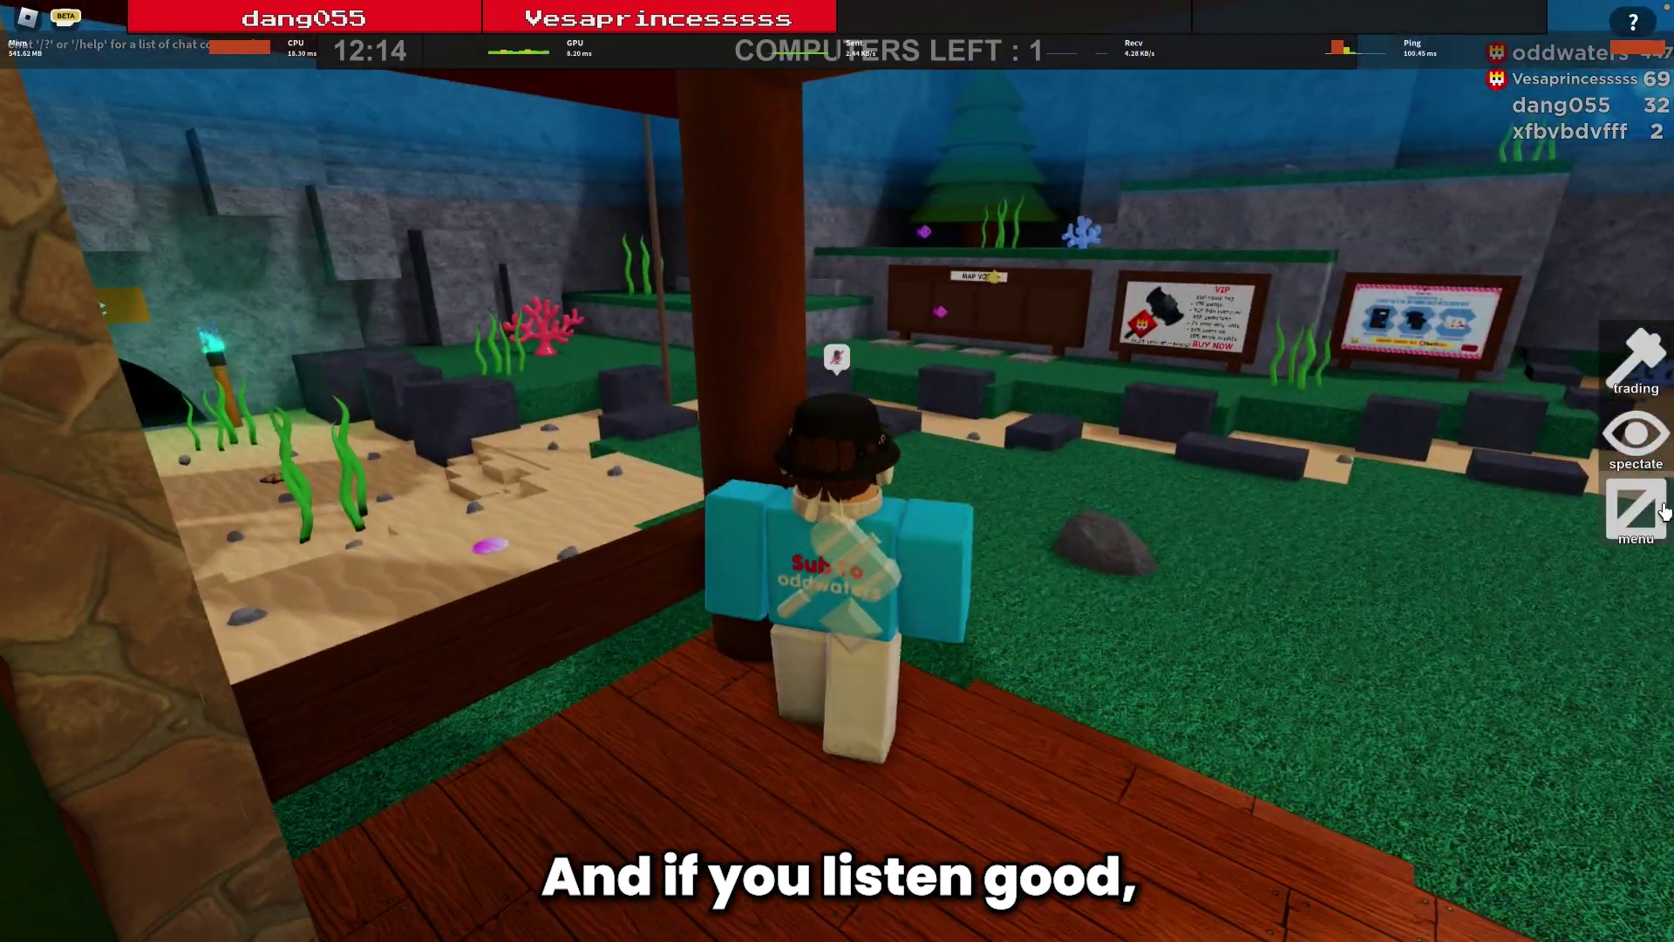
pyautogui.click(1636, 514)
pyautogui.click(1196, 207)
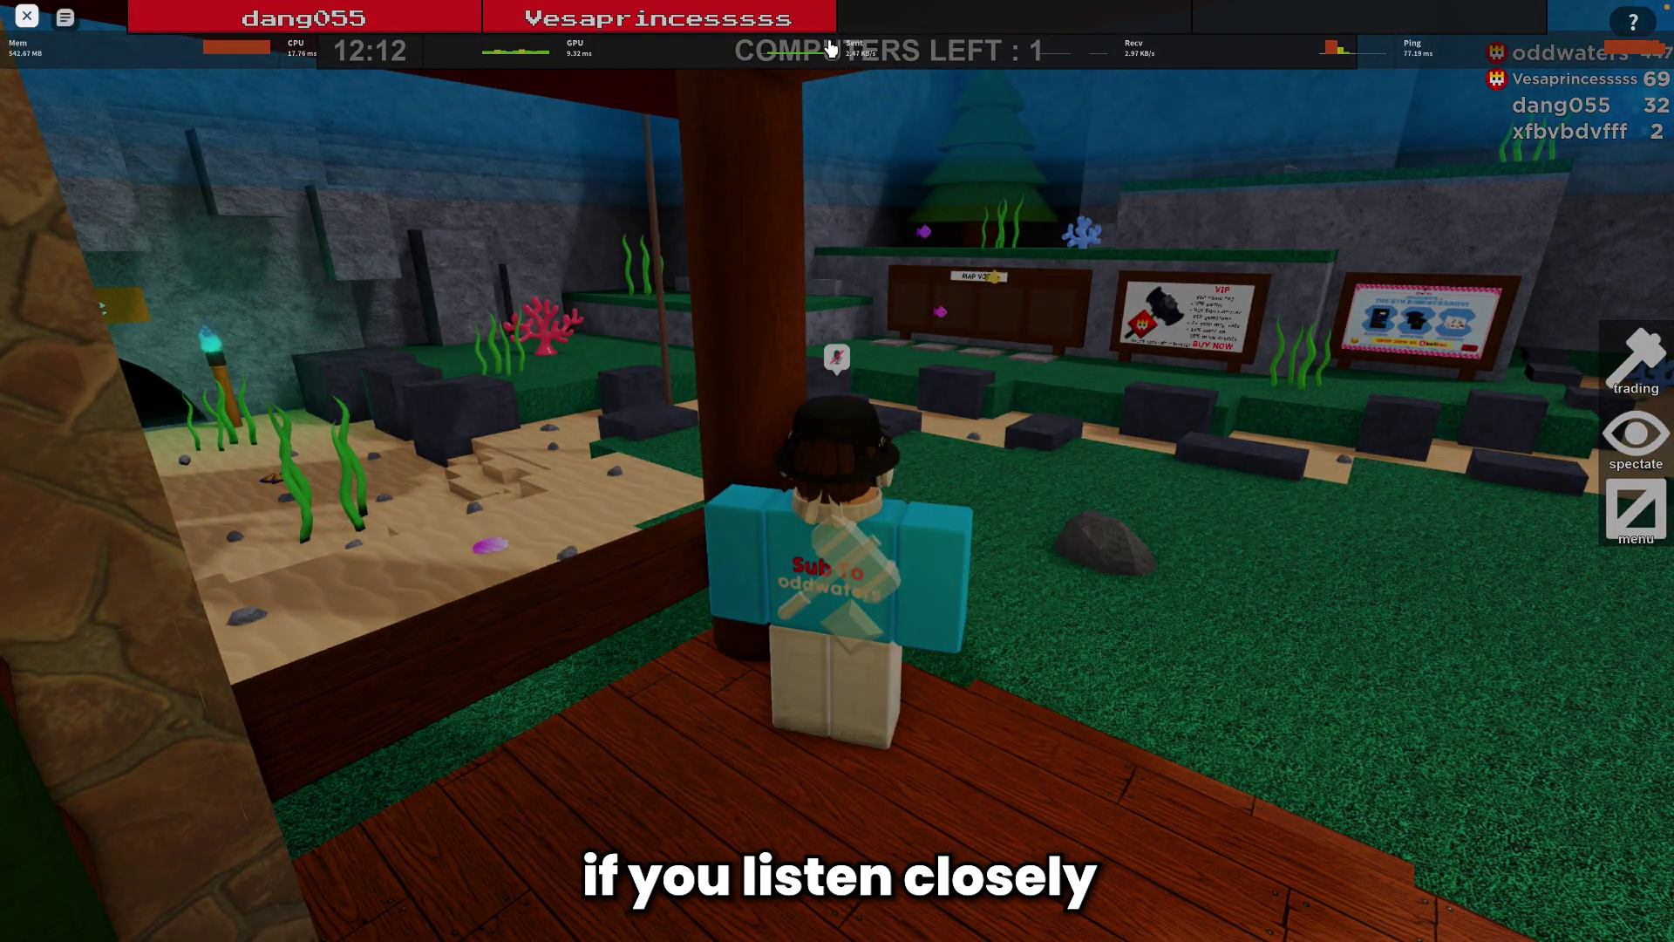
pyautogui.press('Escape')
pyautogui.click(752, 177)
pyautogui.click(992, 547)
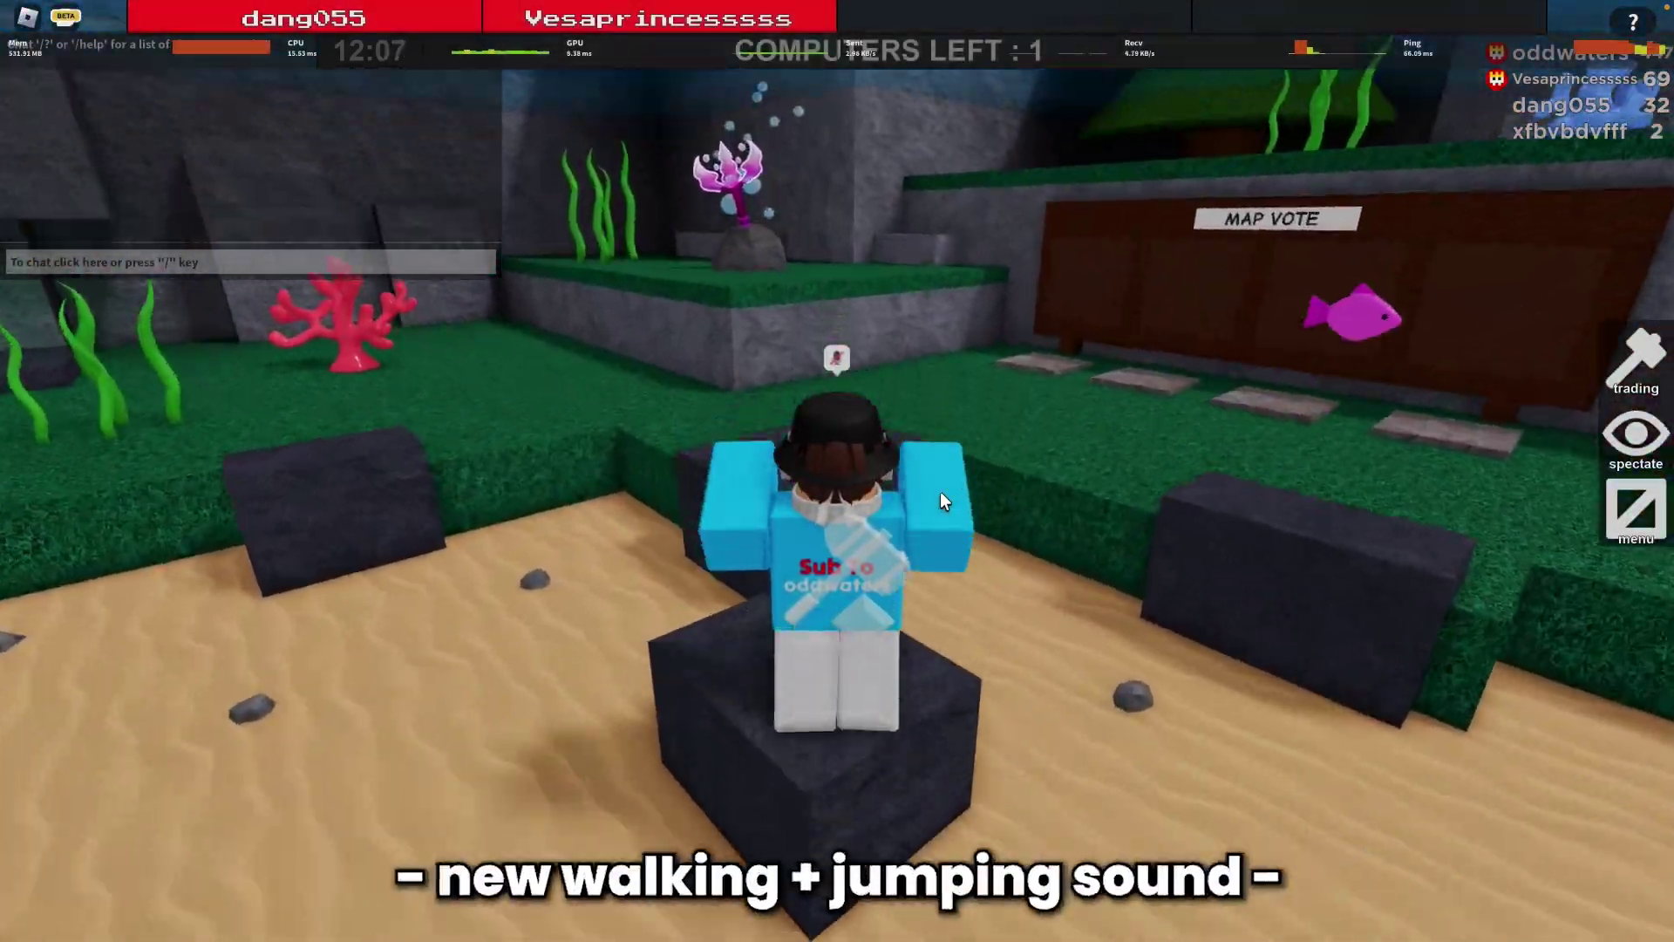
# Step: Walk and jump around the Flee the Facility lobby to check the custom footstep and jump sounds
pyautogui.press('w')
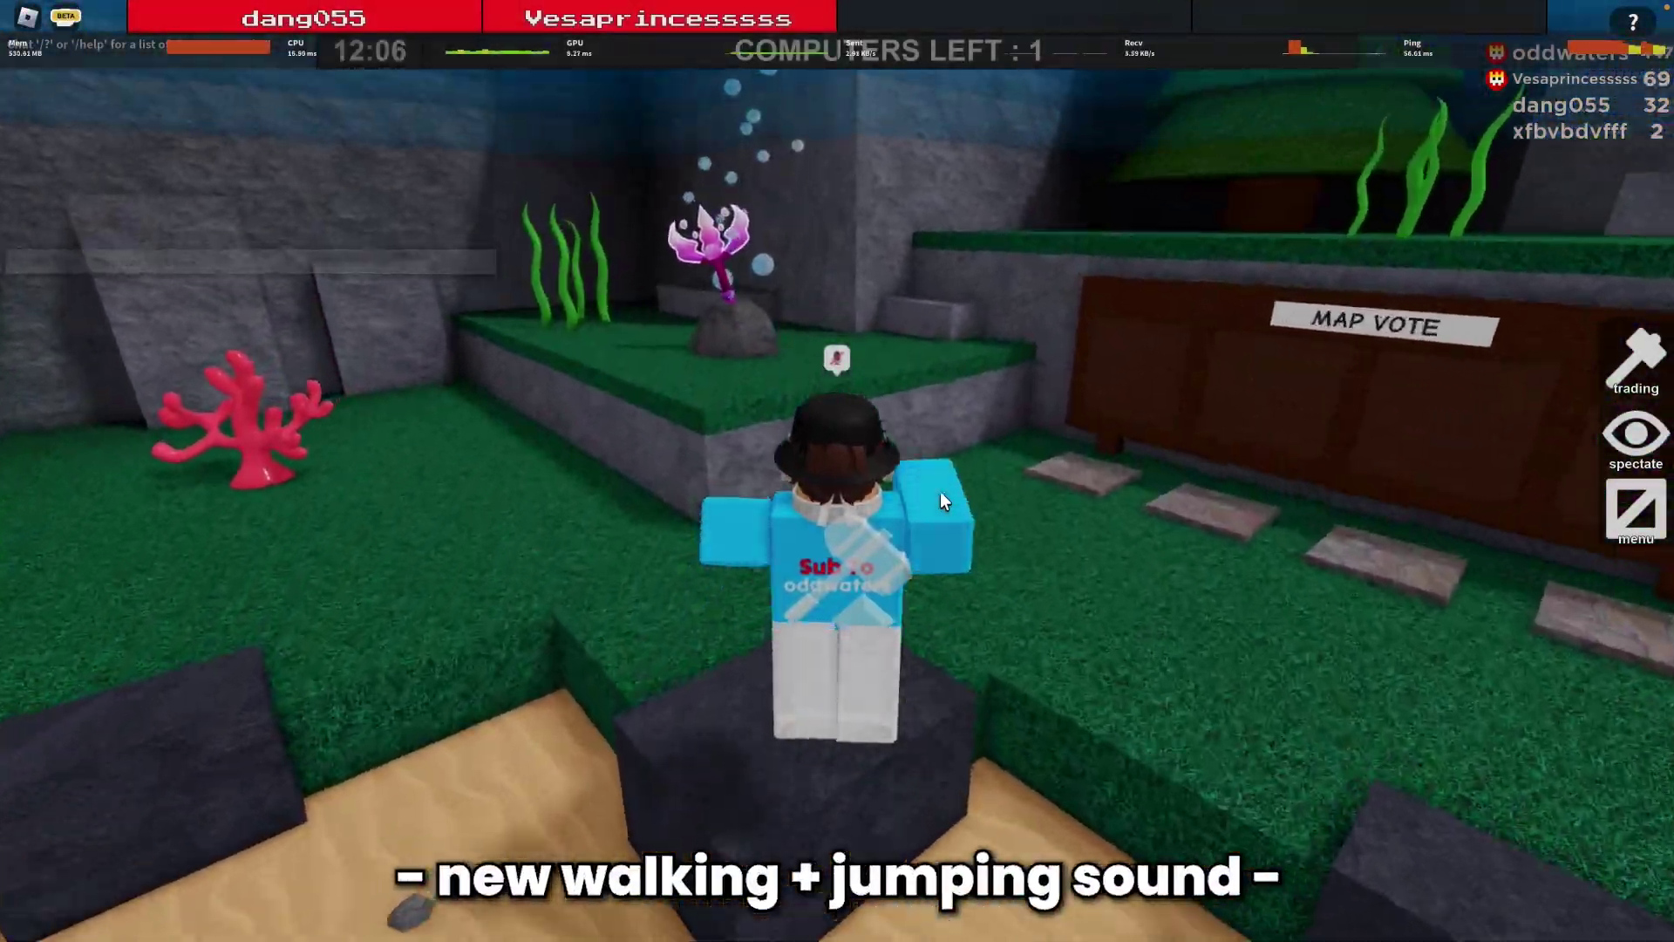
pyautogui.press('space')
pyautogui.scroll(5, 941, 490)
pyautogui.press('w')
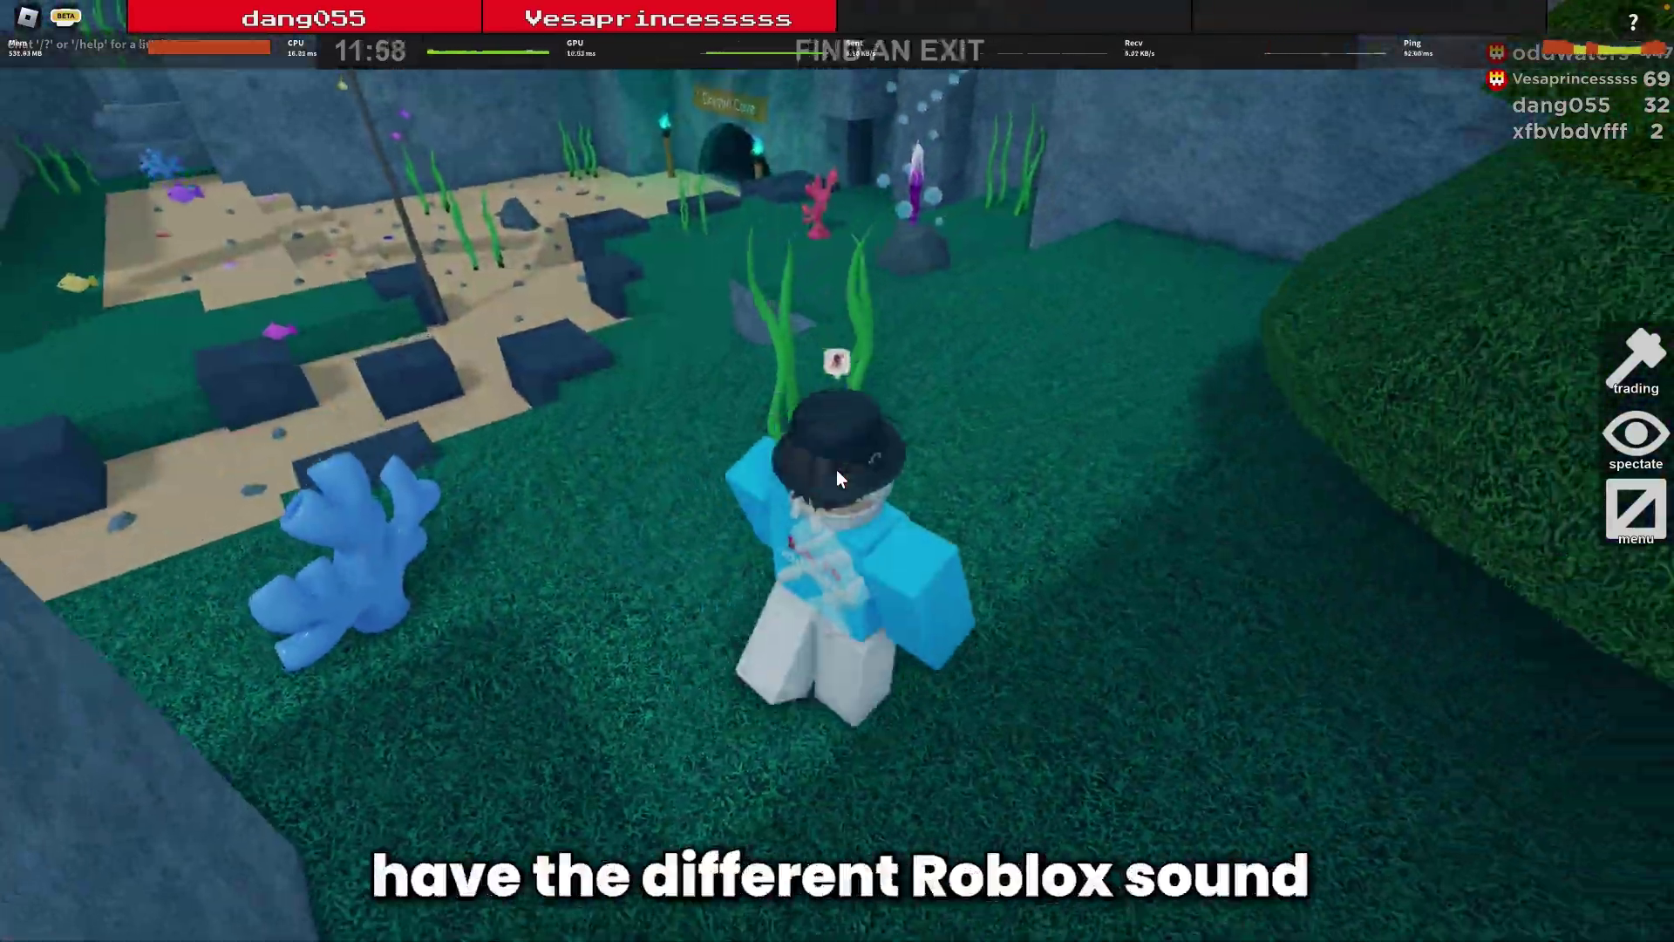
pyautogui.press('w')
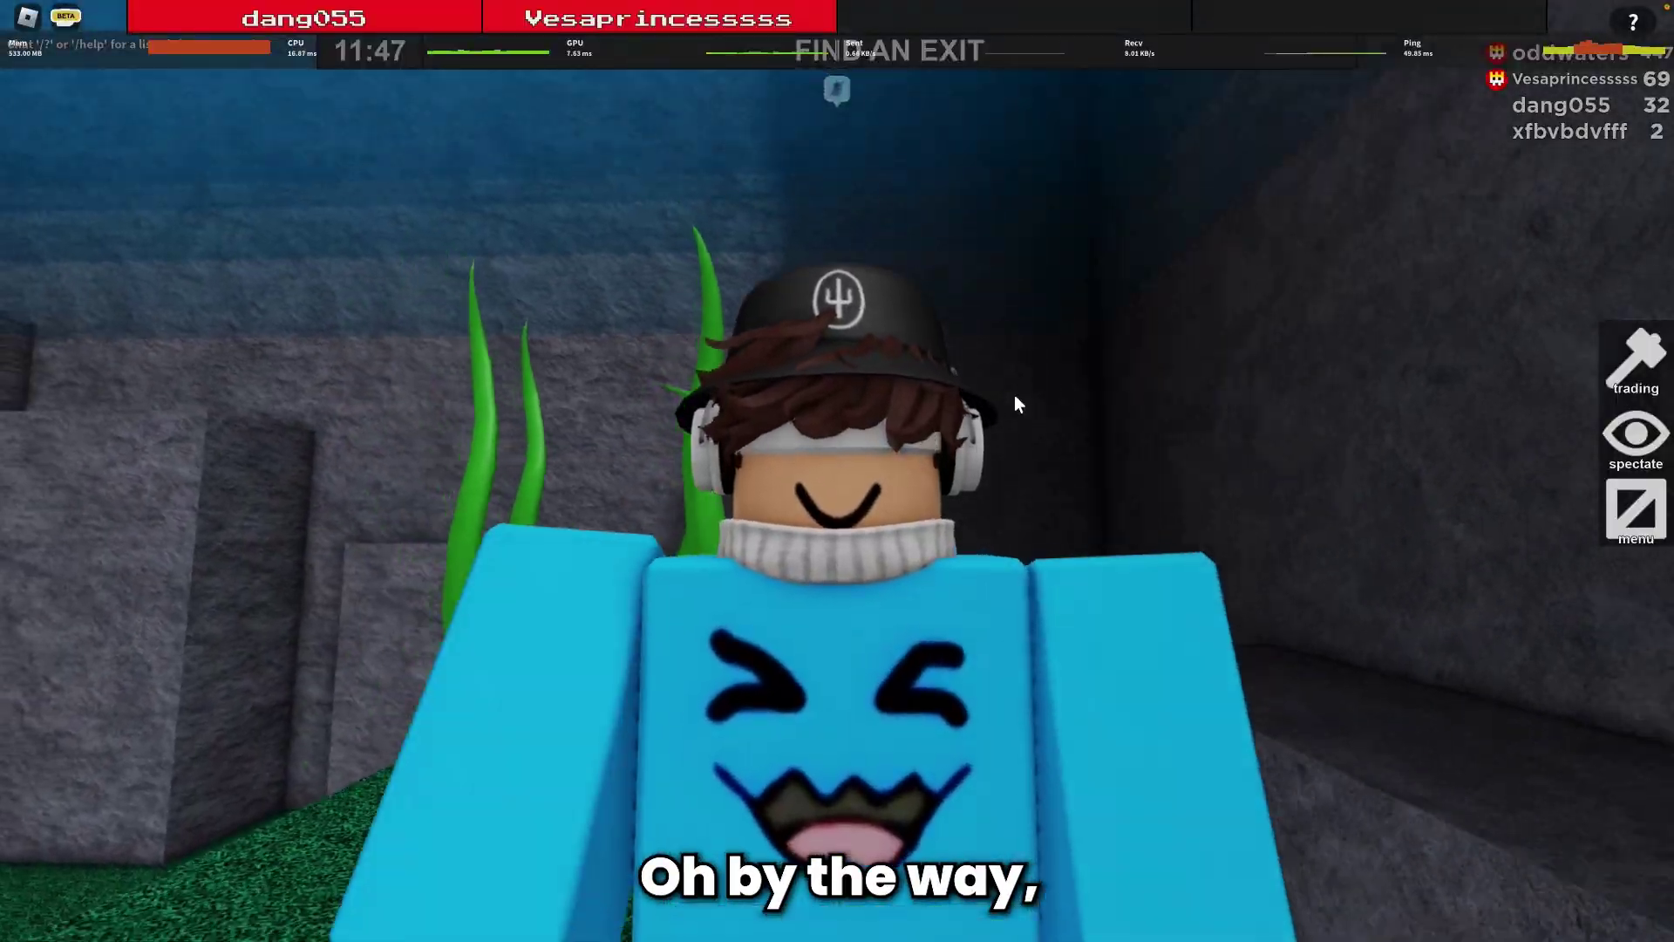
pyautogui.press('w')
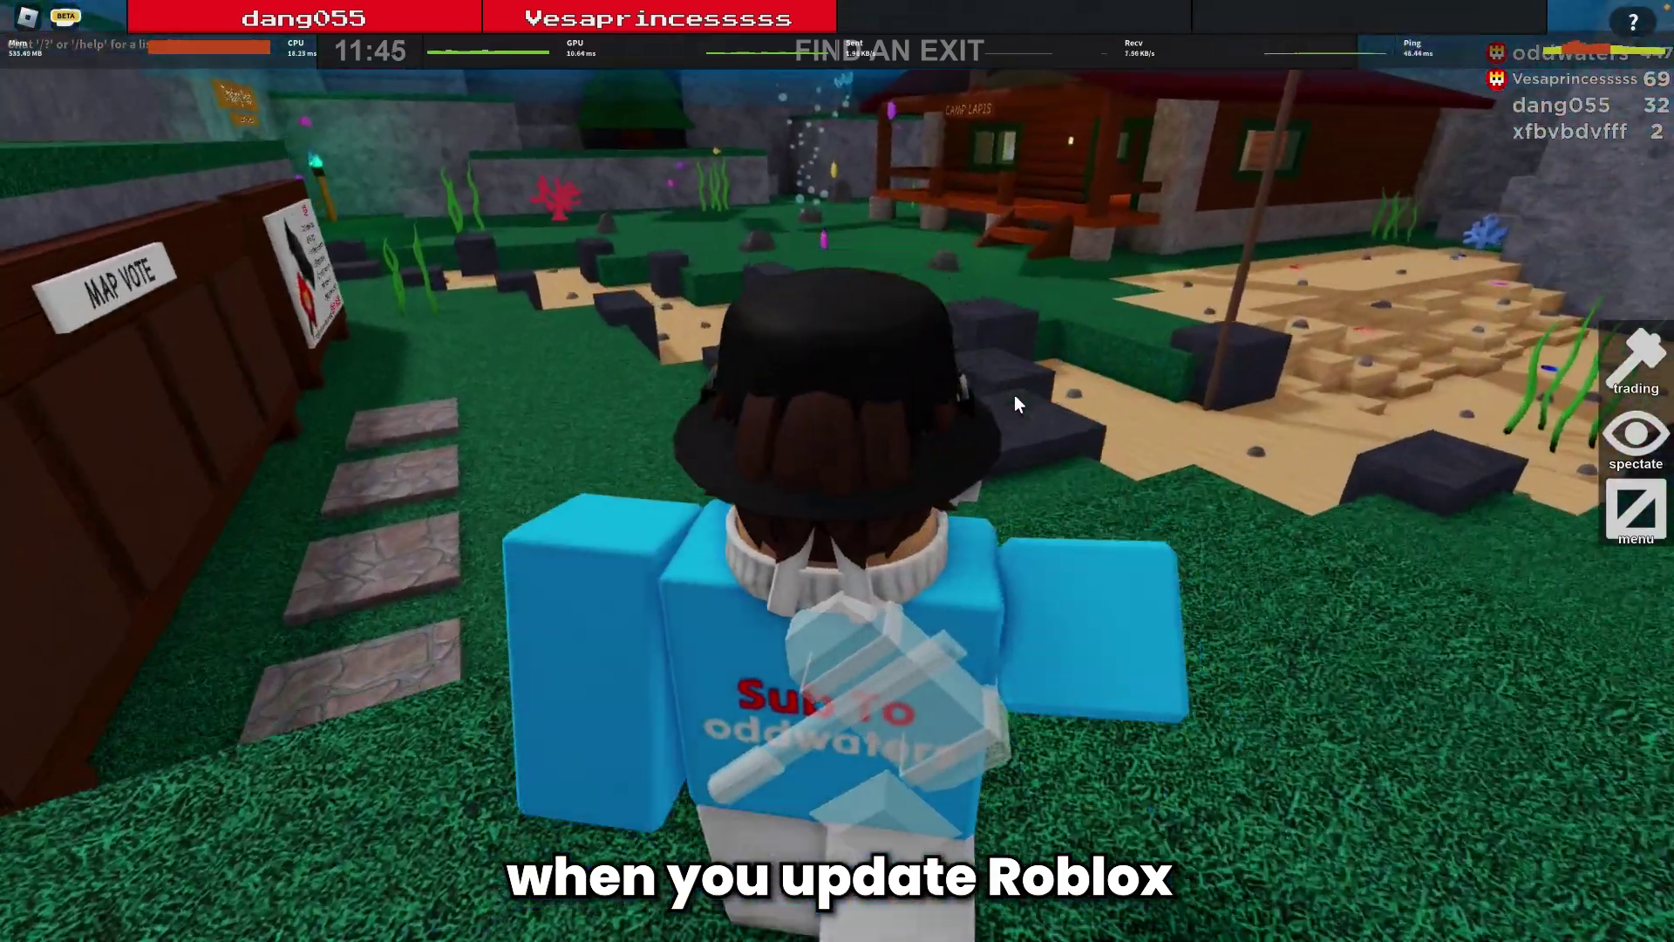
pyautogui.press('s')
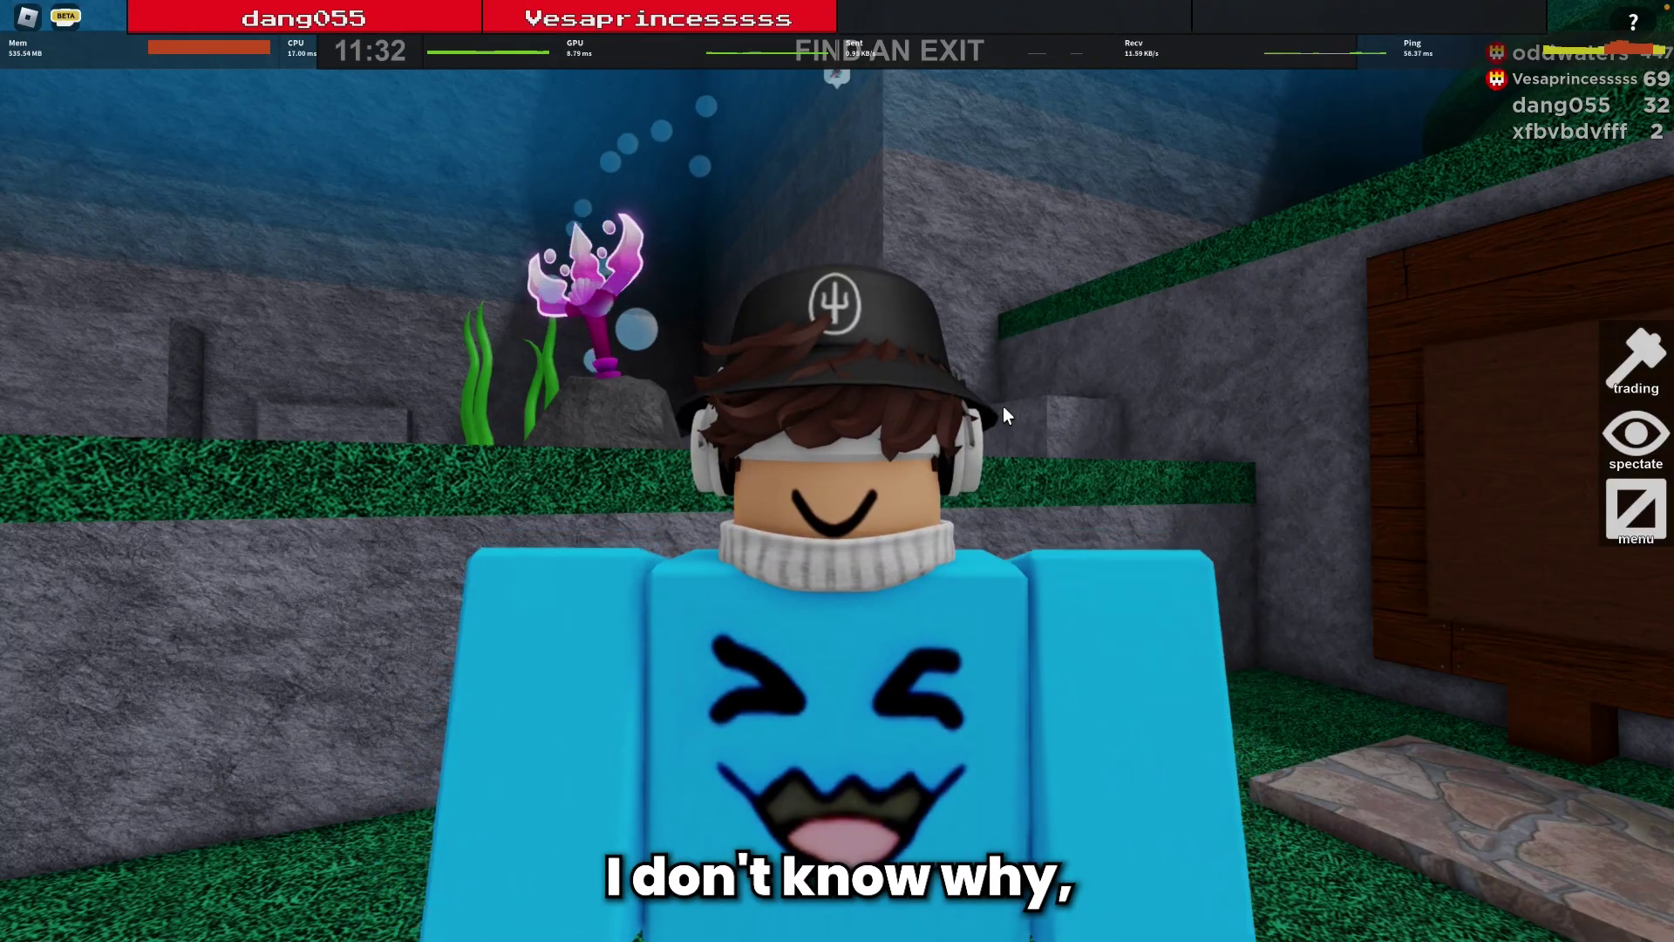
pyautogui.scroll(5, 929, 410)
pyautogui.press('w')
pyautogui.press('space')
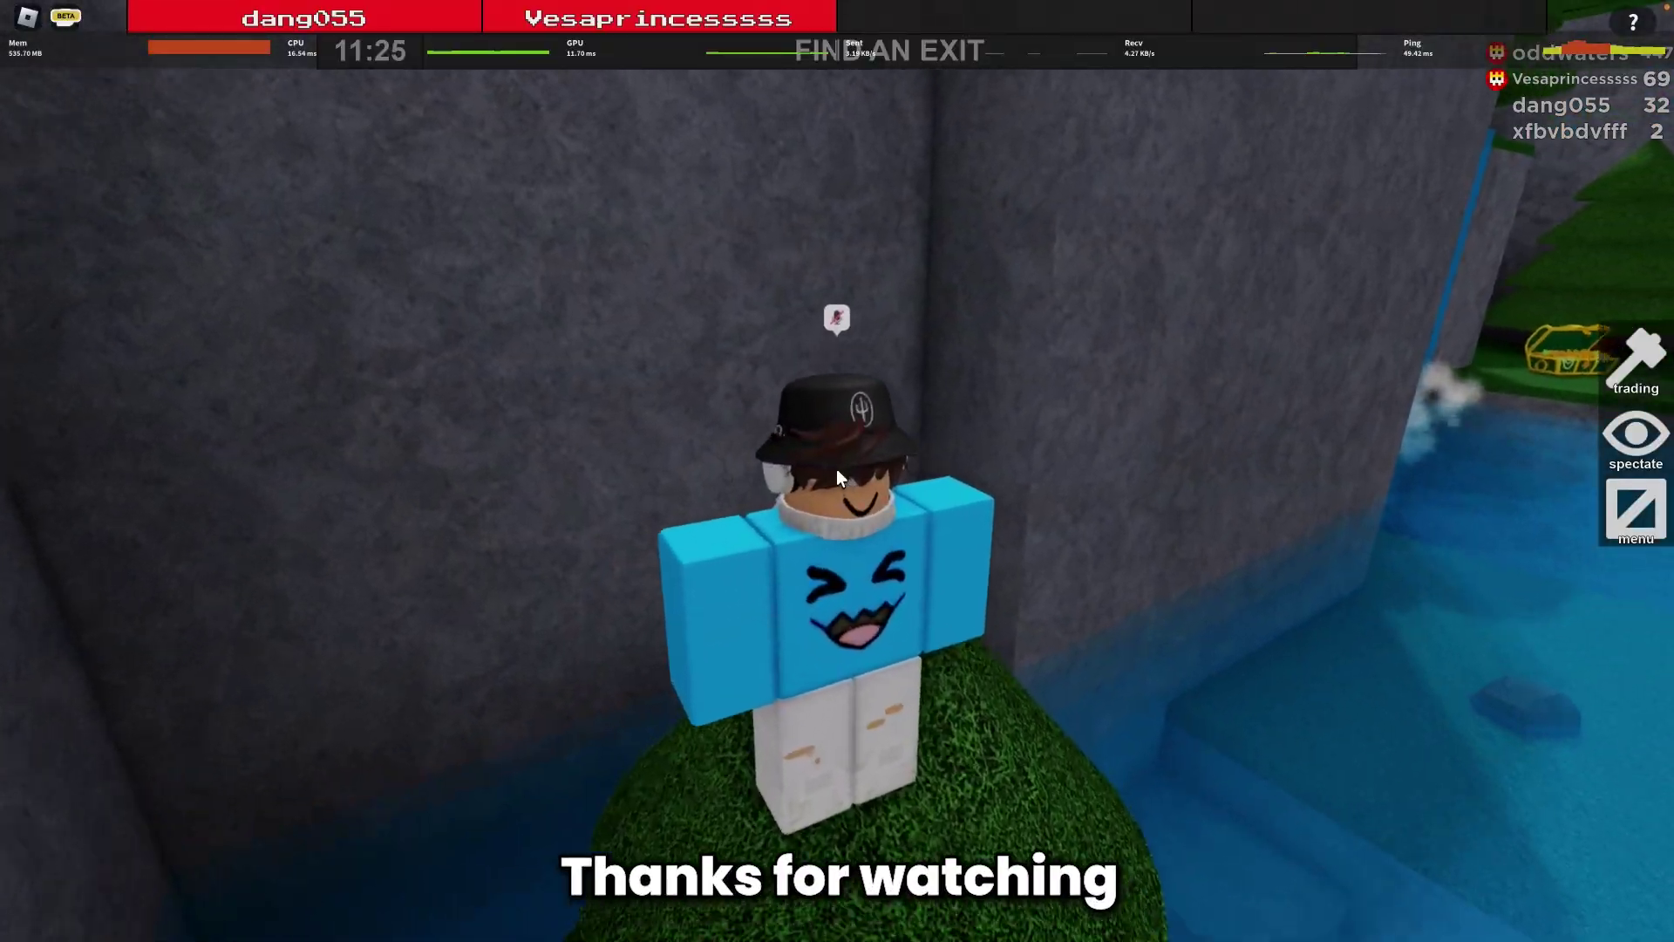
pyautogui.scroll(5, 835, 468)
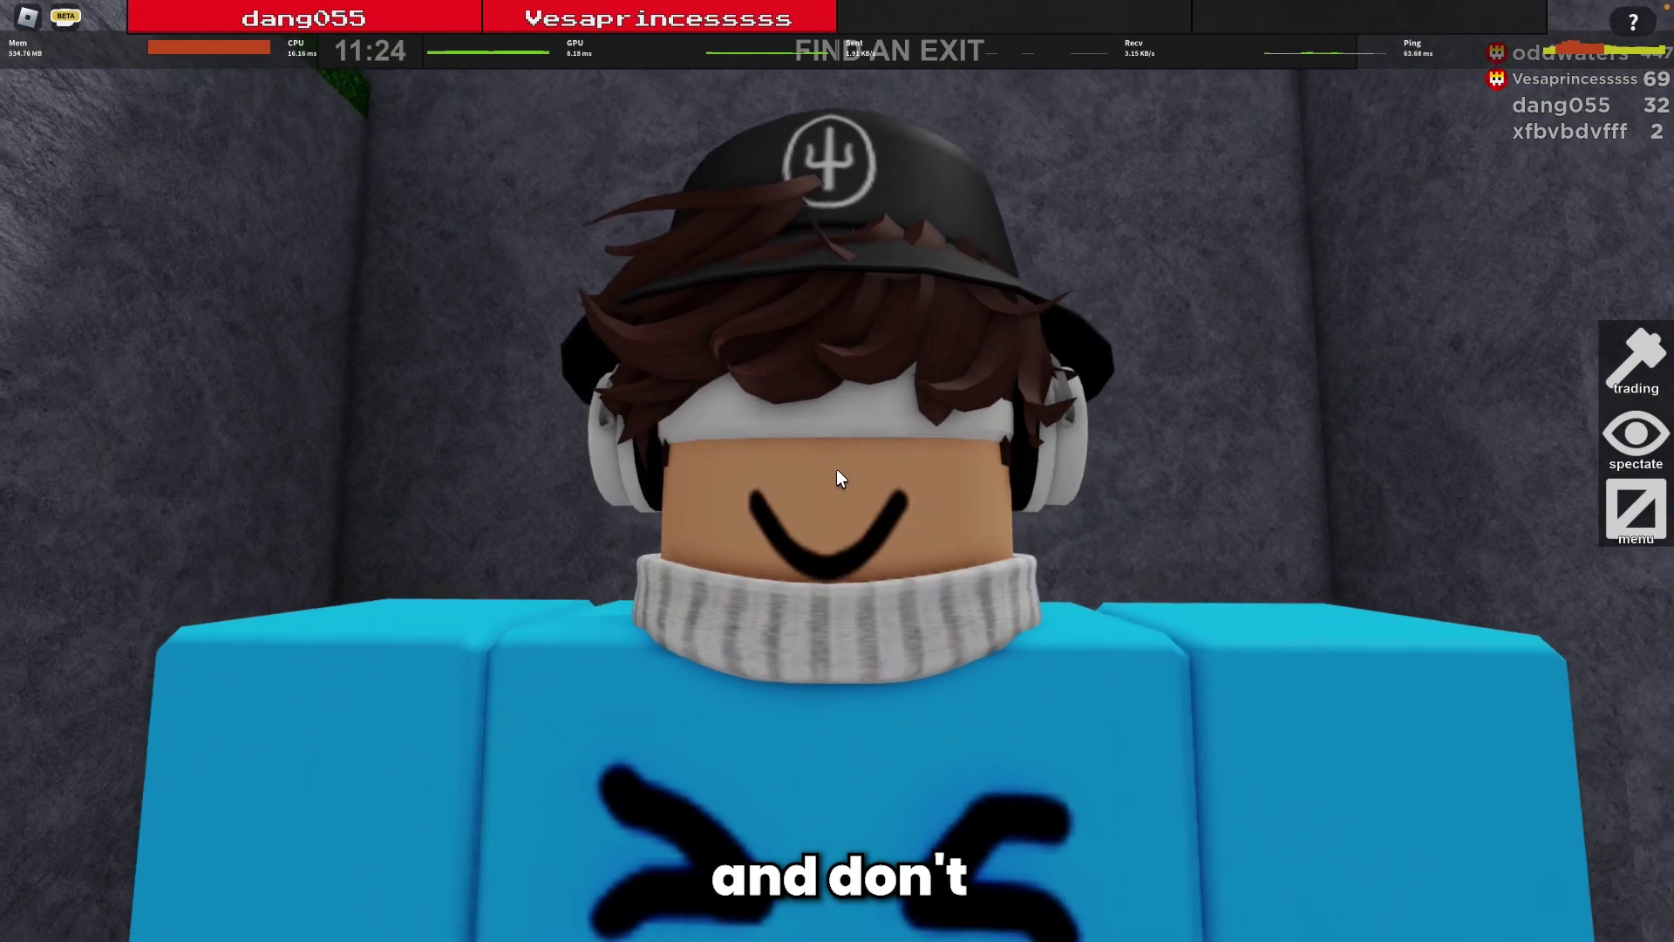